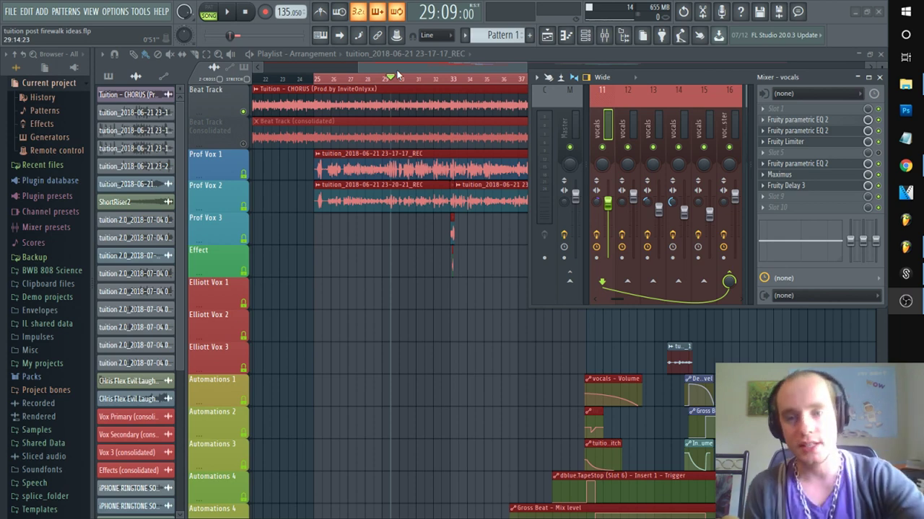
Step: Play the arrangement from bar 24, and stop with the play position set near bar 26
{"action": "left_click", "coordinate": [297, 79]}
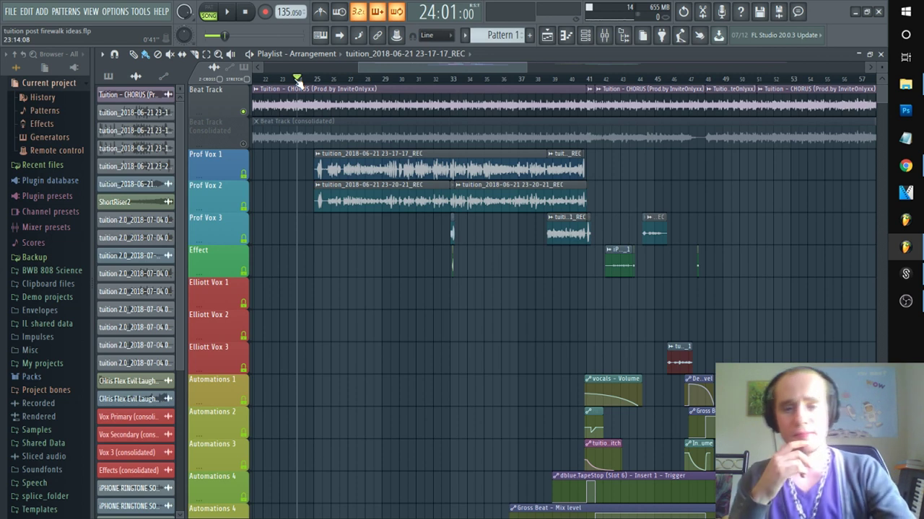
{"action": "key", "text": "space"}
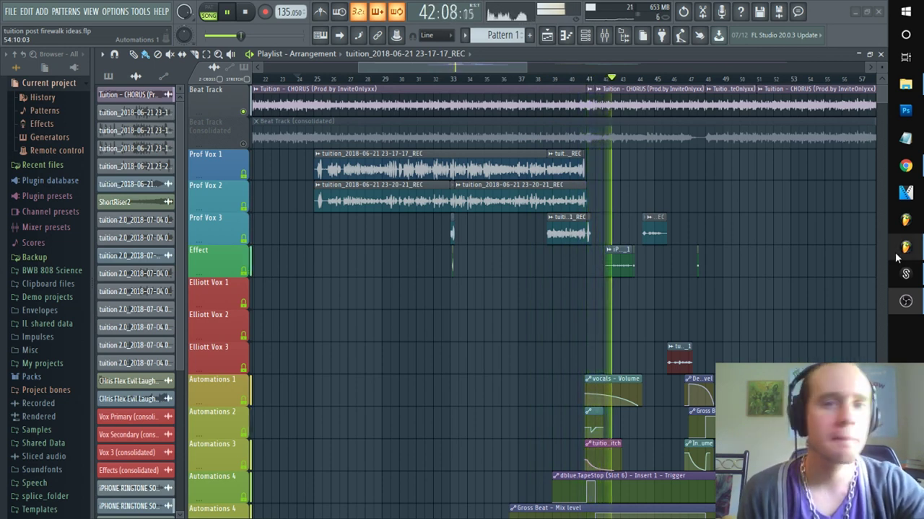
{"action": "left_click", "coordinate": [341, 78]}
{"action": "key", "text": "space"}
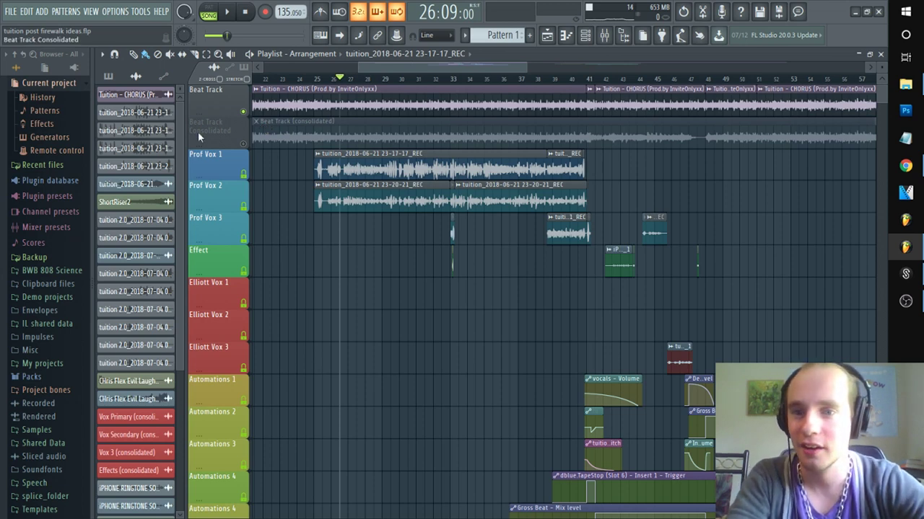
Step: Mute the Beat Track and select bars 25 to 41 in the playlist as the playback range
{"action": "left_click", "coordinate": [244, 111]}
{"action": "left_click", "coordinate": [604, 34]}
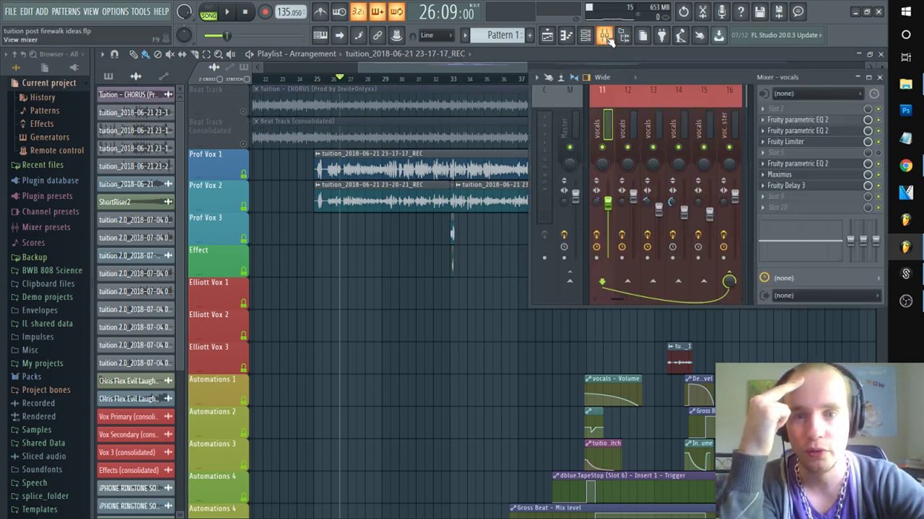
{"action": "left_click_drag", "start_coordinate": [315, 79], "coordinate": [587, 134]}
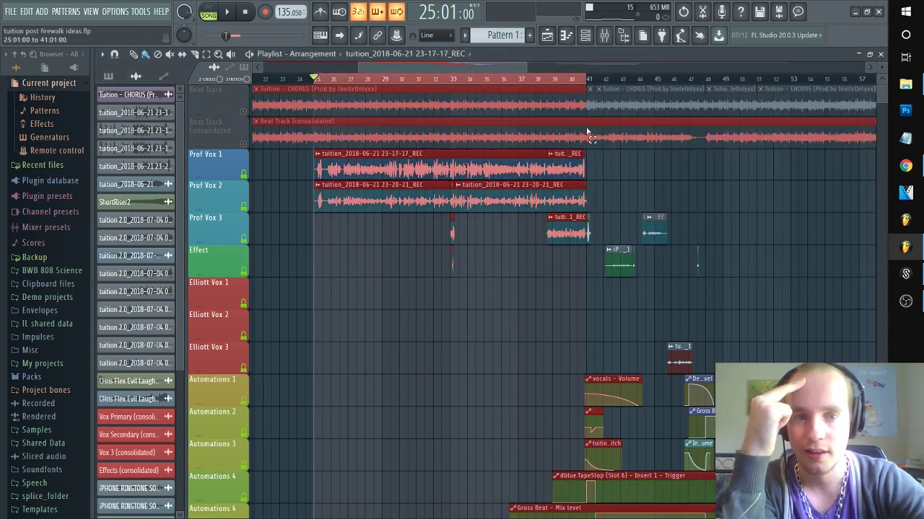
Step: Solo the vocals master mixer track and unmute vocals track 11 so only these two play
{"action": "left_click", "coordinate": [604, 34]}
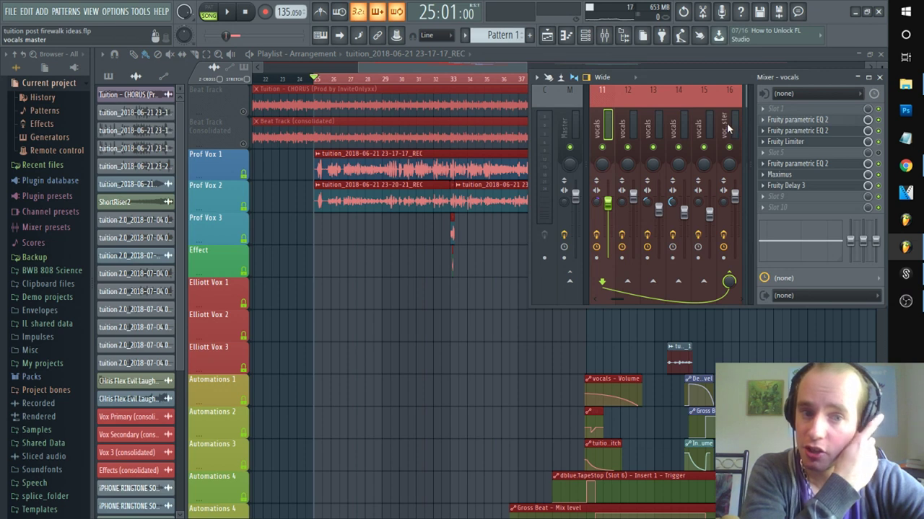
{"action": "right_click", "coordinate": [729, 147]}
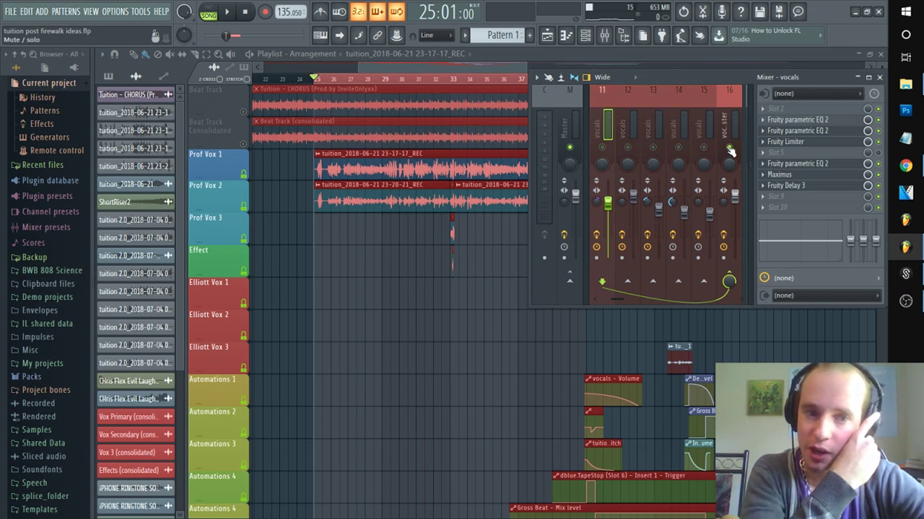
{"action": "left_click", "coordinate": [605, 147]}
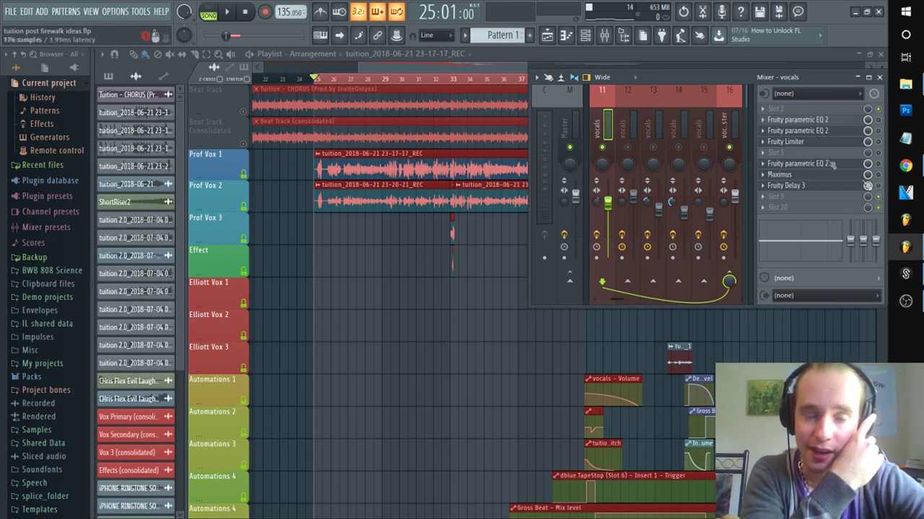
Step: Open the SPAN analyzer on the vocals master and play the selected bars to examine the vocal spectrum
{"action": "left_click", "coordinate": [734, 122]}
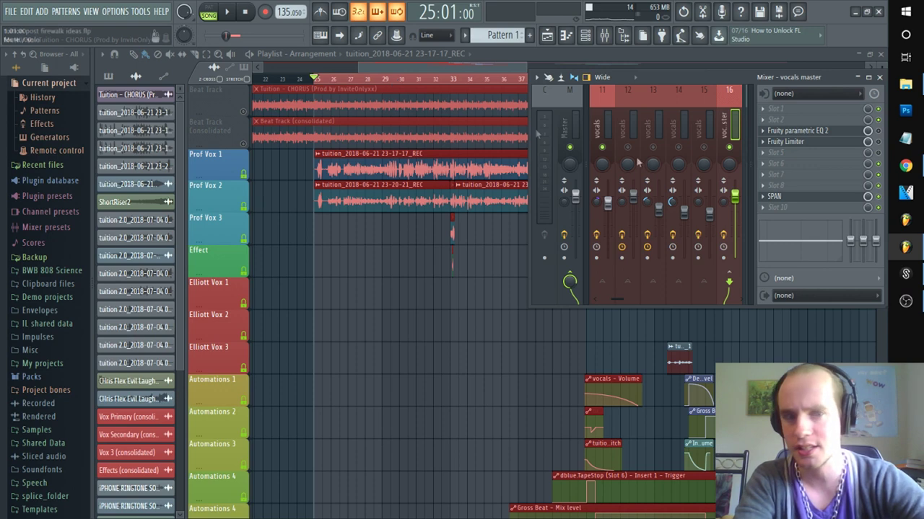
{"action": "left_click", "coordinate": [791, 204]}
{"action": "key", "text": "space"}
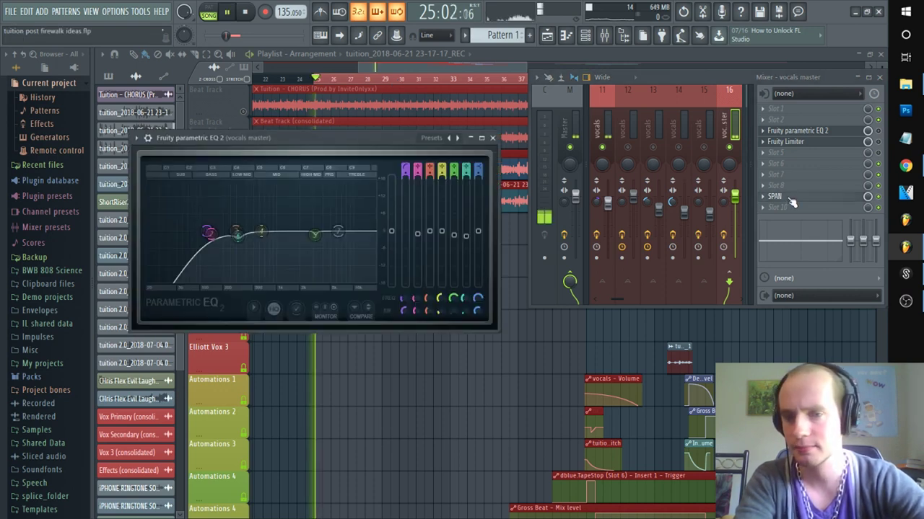
{"action": "left_click", "coordinate": [790, 200]}
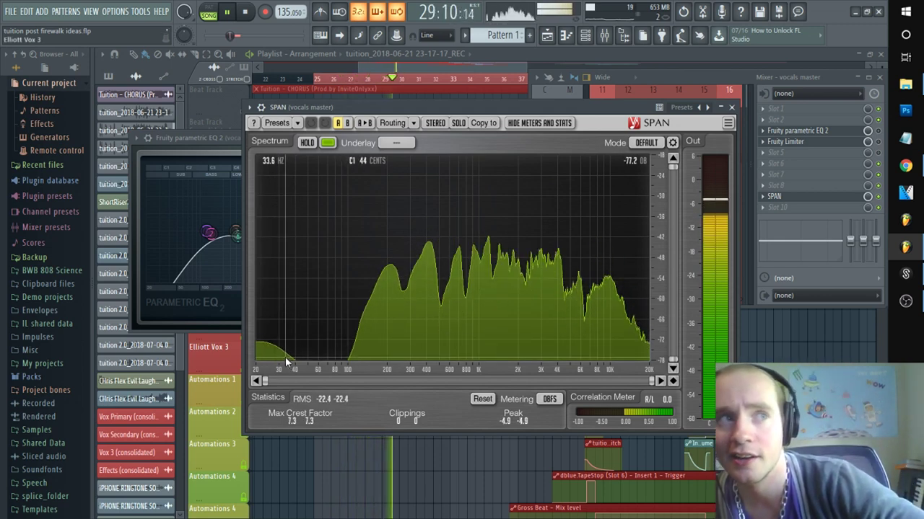
{"action": "key", "text": "space"}
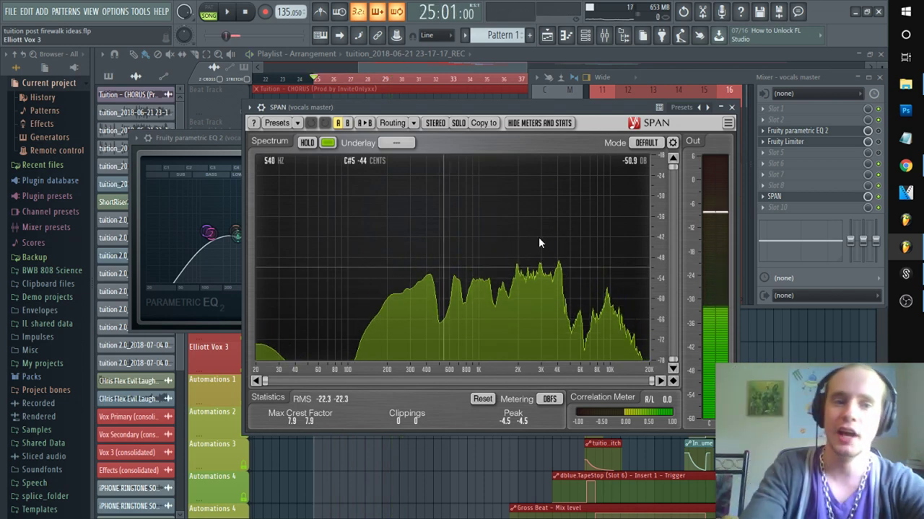
Step: Select vocals mixer track 11 and play the selection, examining the high frequencies in SPAN
{"action": "left_click", "coordinate": [879, 128]}
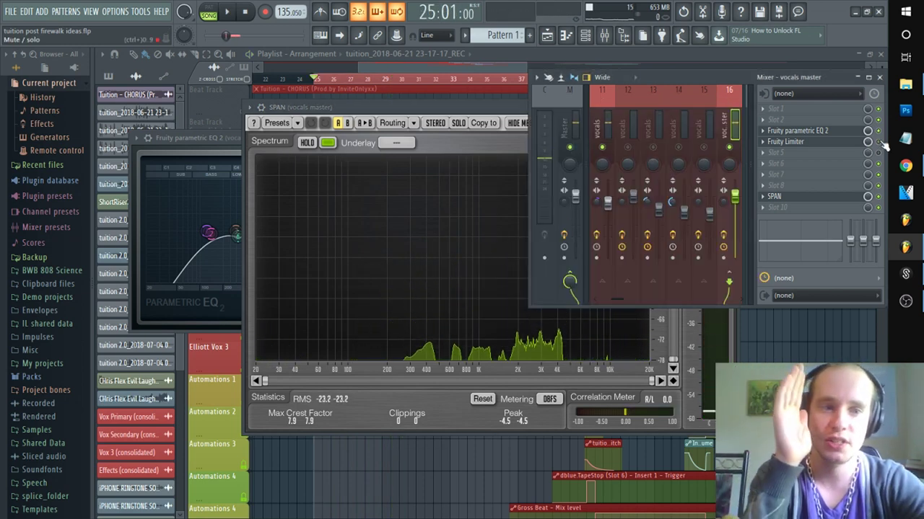
{"action": "left_click", "coordinate": [608, 122]}
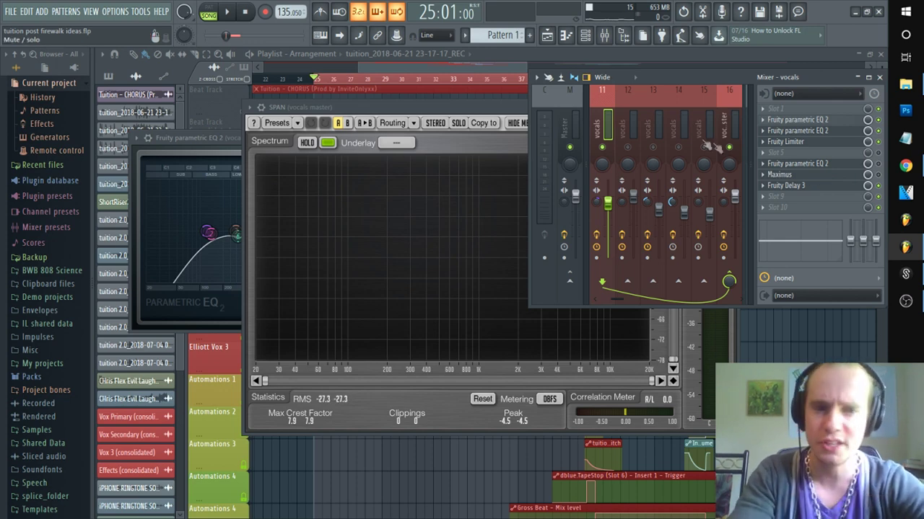
{"action": "key", "text": "space"}
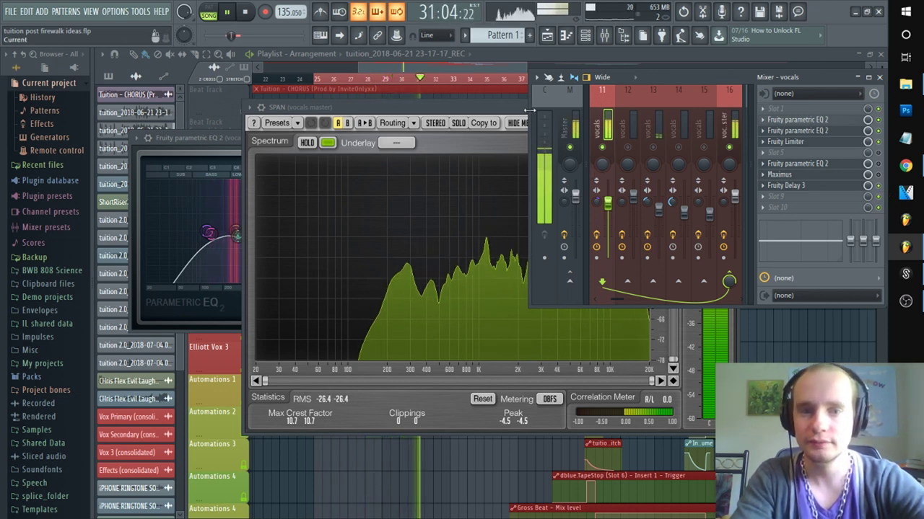
{"action": "left_click", "coordinate": [618, 217]}
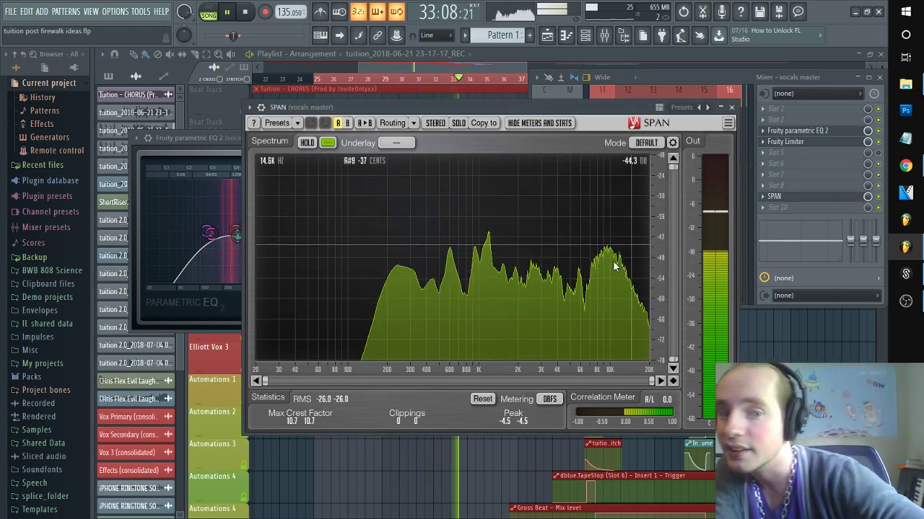
{"action": "key", "text": "space"}
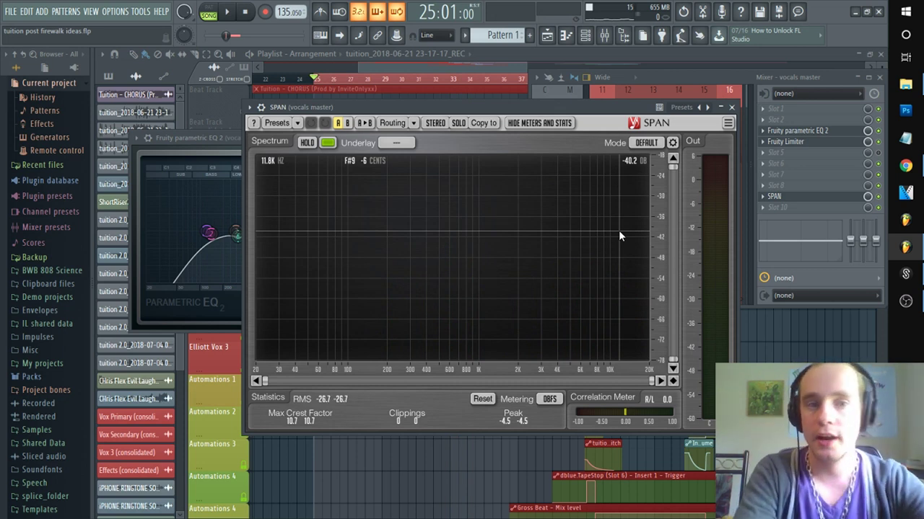
Step: Return to the effects chain of vocals track 11 and replay the selection to compare its spectrum in SPAN
{"action": "left_click", "coordinate": [695, 79]}
{"action": "left_click", "coordinate": [605, 134]}
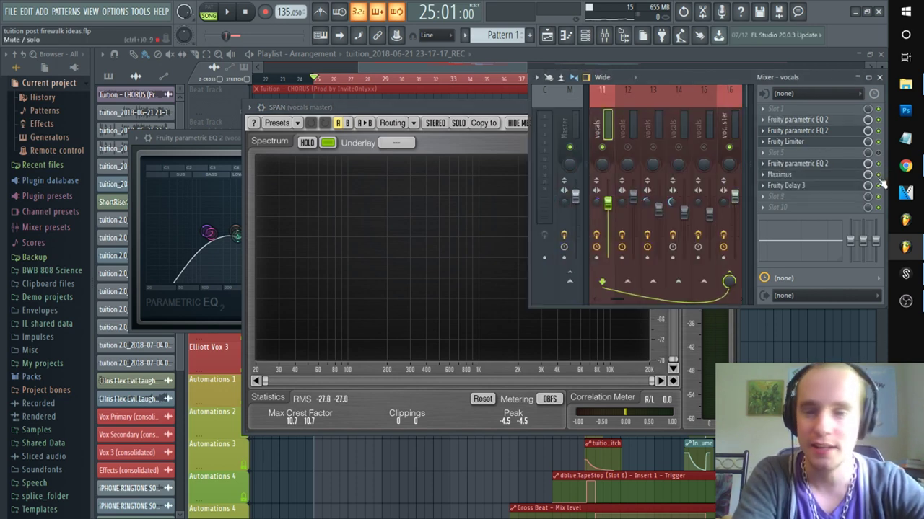
{"action": "key", "text": "space"}
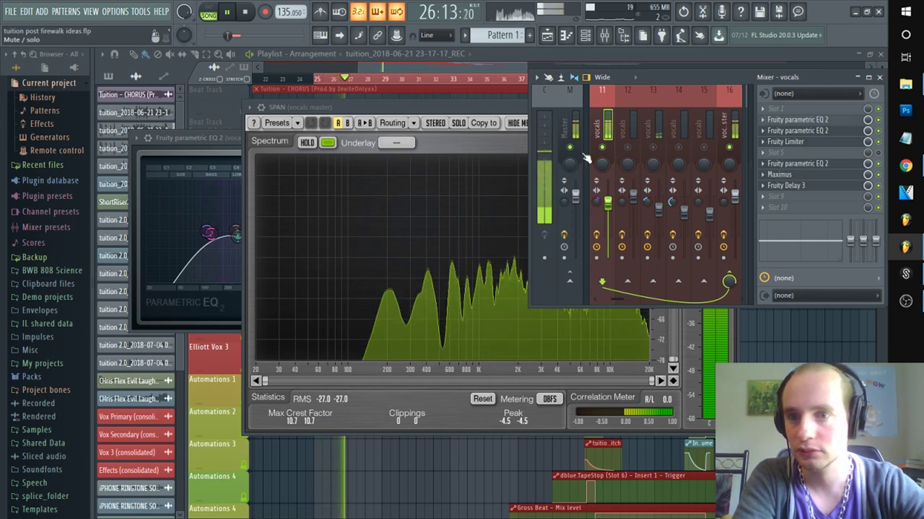
{"action": "left_click", "coordinate": [430, 117]}
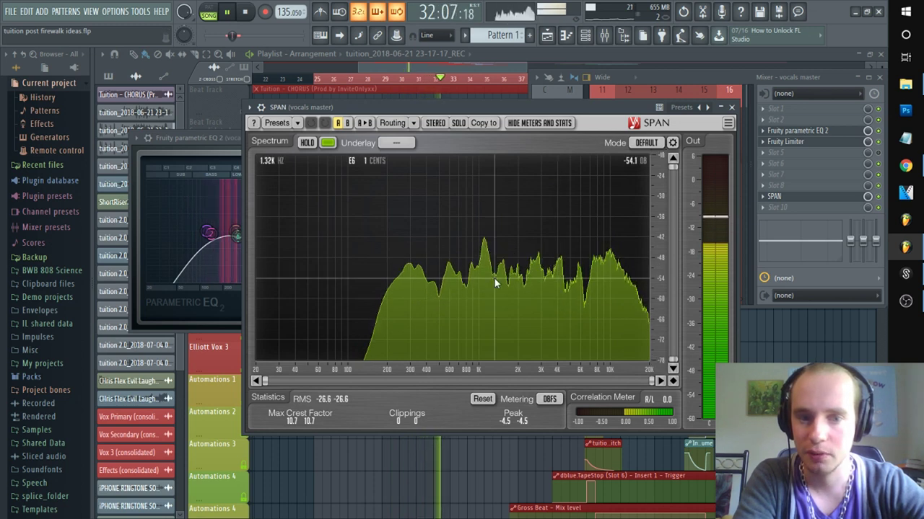
{"action": "key", "text": "space"}
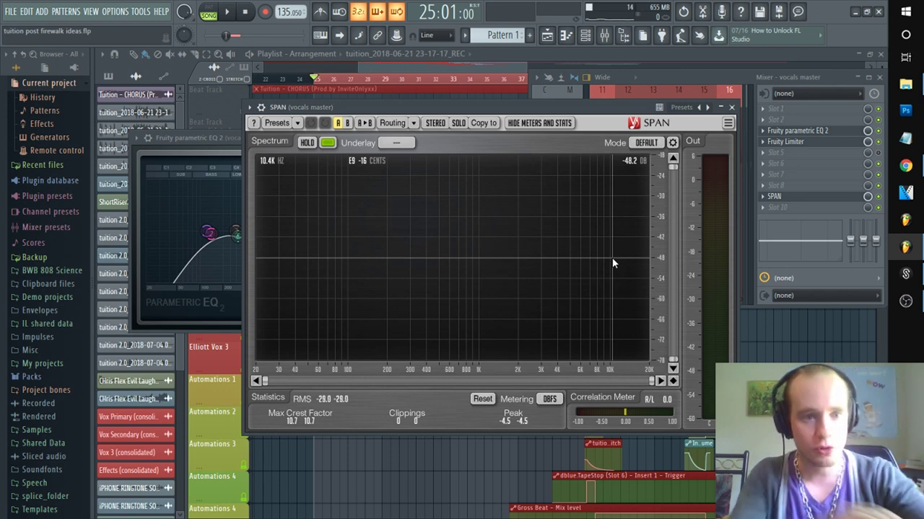
Step: Move the mixer beside the plugin windows, then open and enable the Fruity parametric EQ 2 in slot 6 of vocals track 11
{"action": "left_click", "coordinate": [717, 75]}
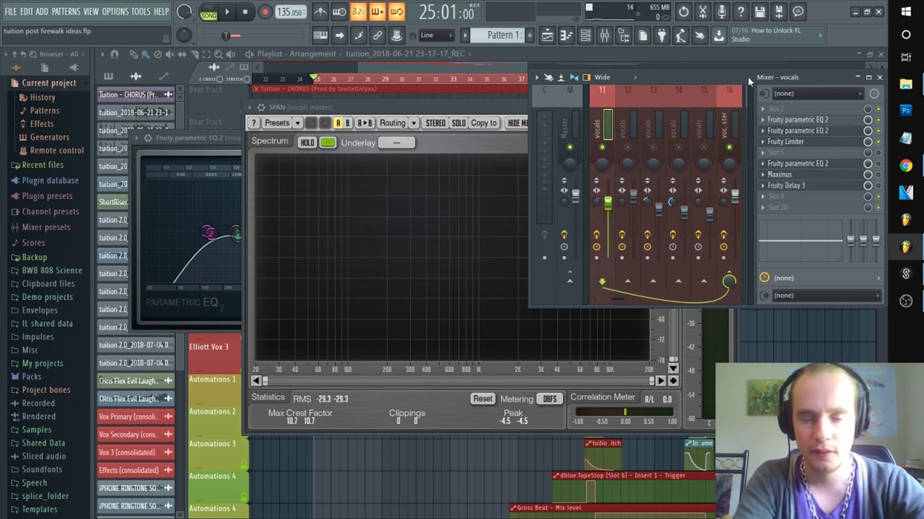
{"action": "left_click_drag", "start_coordinate": [748, 82], "coordinate": [530, 160]}
{"action": "left_click", "coordinate": [582, 245]}
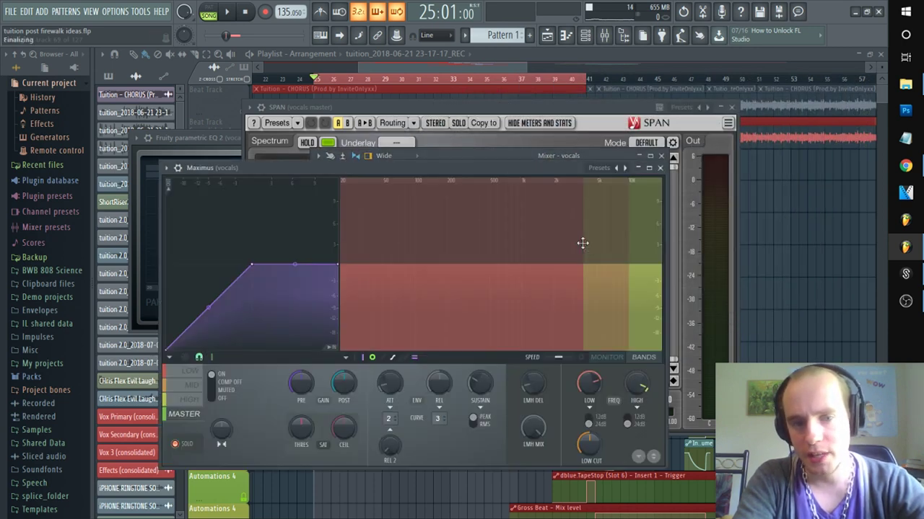
{"action": "left_click", "coordinate": [514, 157]}
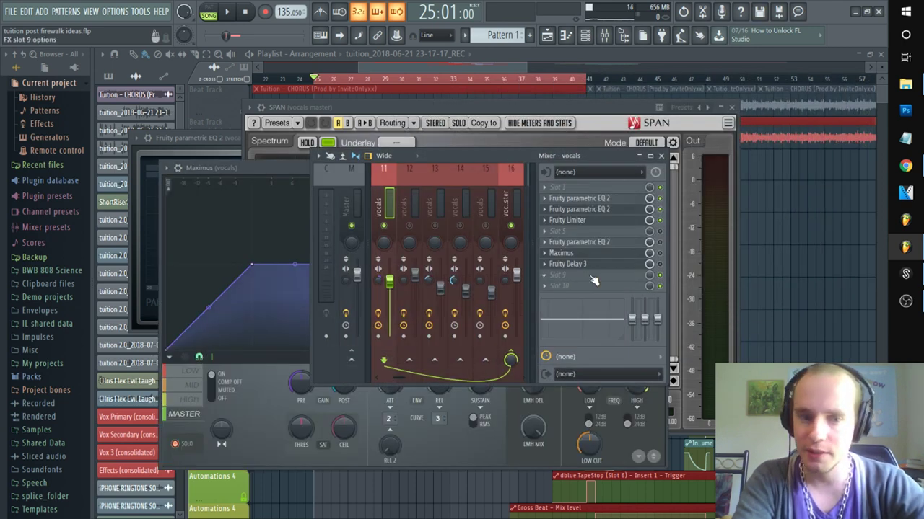
{"action": "left_click", "coordinate": [592, 245]}
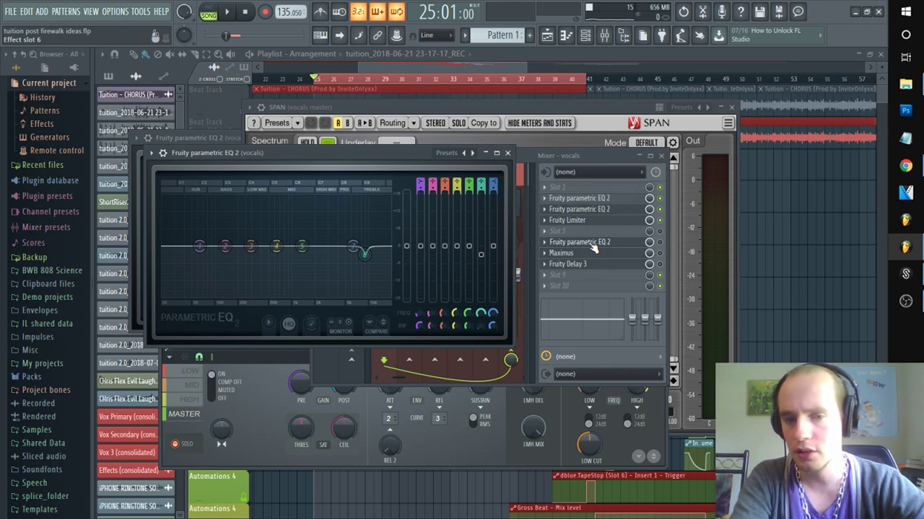
{"action": "left_click", "coordinate": [641, 247]}
Step: During playback, adjust the slot 6 EQ by moving band 7 to about 5534 Hz and band 6 to about 10255 Hz
{"action": "key", "text": "space"}
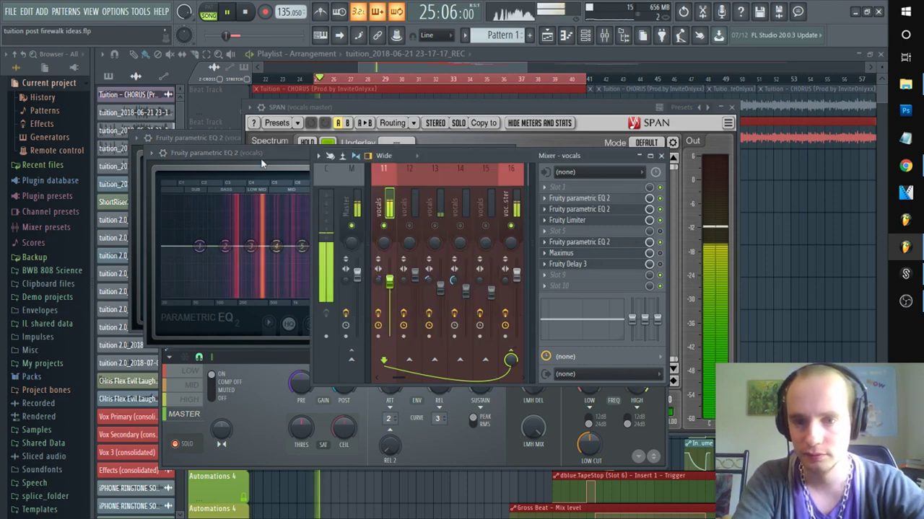
{"action": "left_click", "coordinate": [293, 160]}
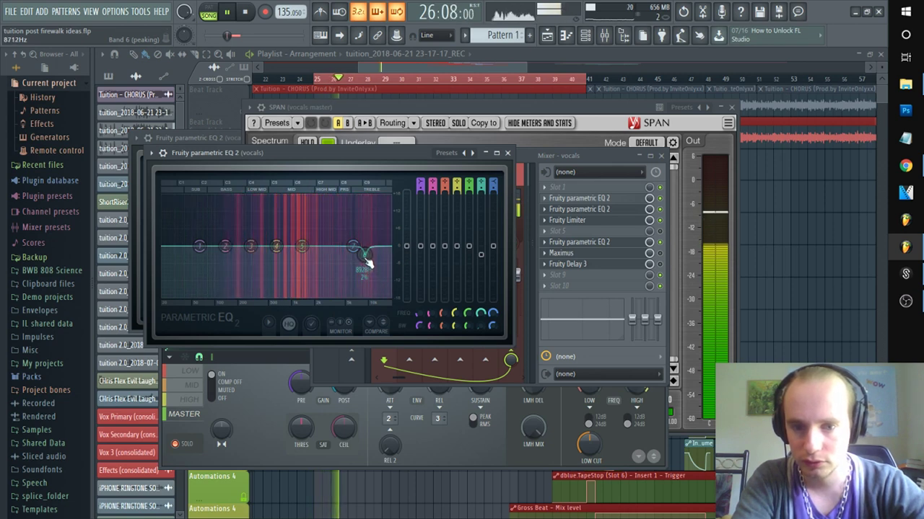
{"action": "scroll", "coordinate": [367, 256], "scroll_direction": "down", "scroll_amount": 3}
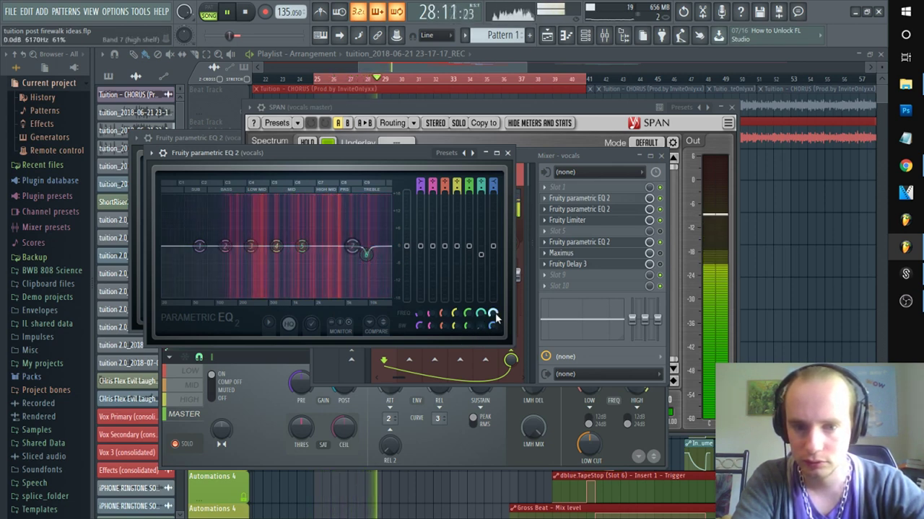
{"action": "scroll", "coordinate": [491, 326], "scroll_direction": "up", "scroll_amount": 3}
{"action": "scroll", "coordinate": [492, 315], "scroll_direction": "down", "scroll_amount": 2}
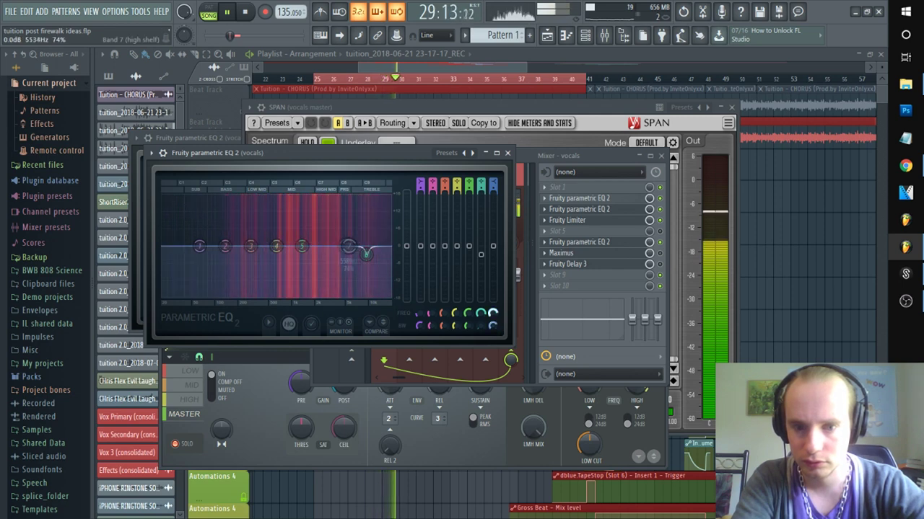
{"action": "scroll", "coordinate": [483, 314], "scroll_direction": "up", "scroll_amount": 2}
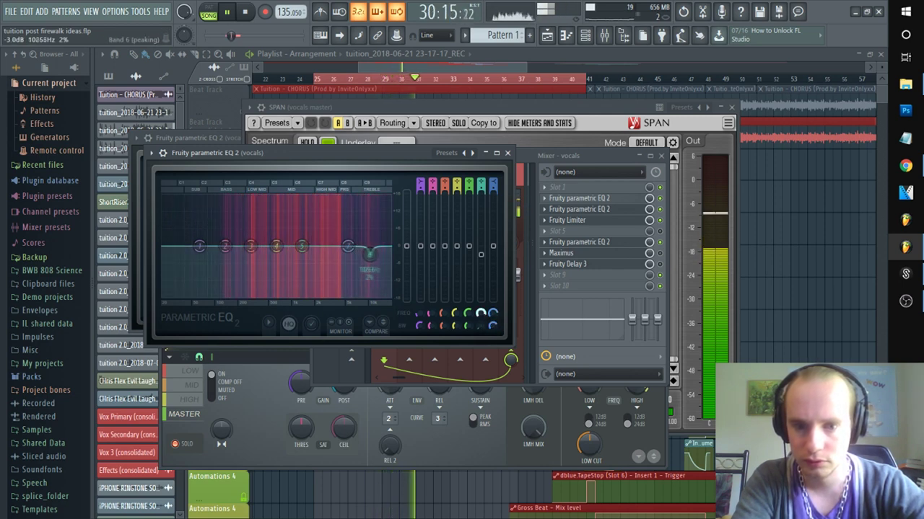
{"action": "key", "text": "space"}
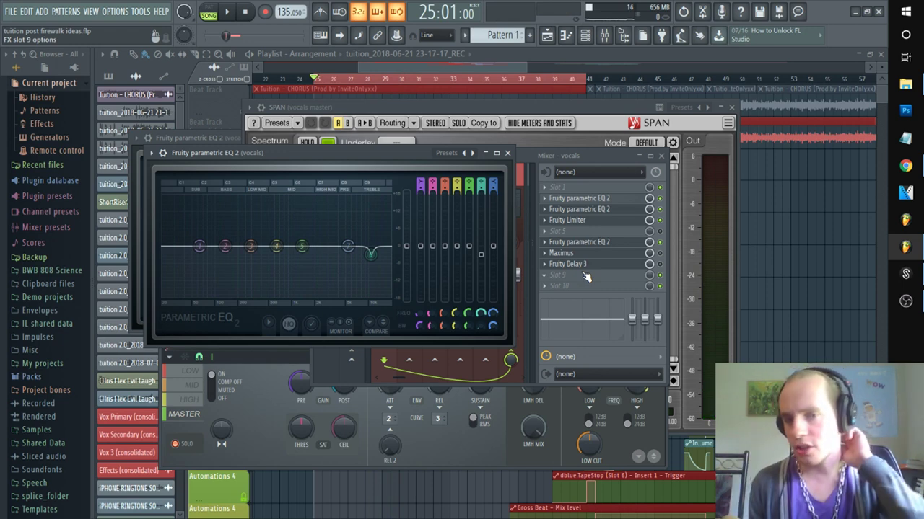
Step: Replace the EQ in slot 6 of vocals track 11 with a fresh Fruity Parametric EQ 2
{"action": "left_click", "coordinate": [547, 243]}
{"action": "mouse_move", "coordinate": [557, 254]}
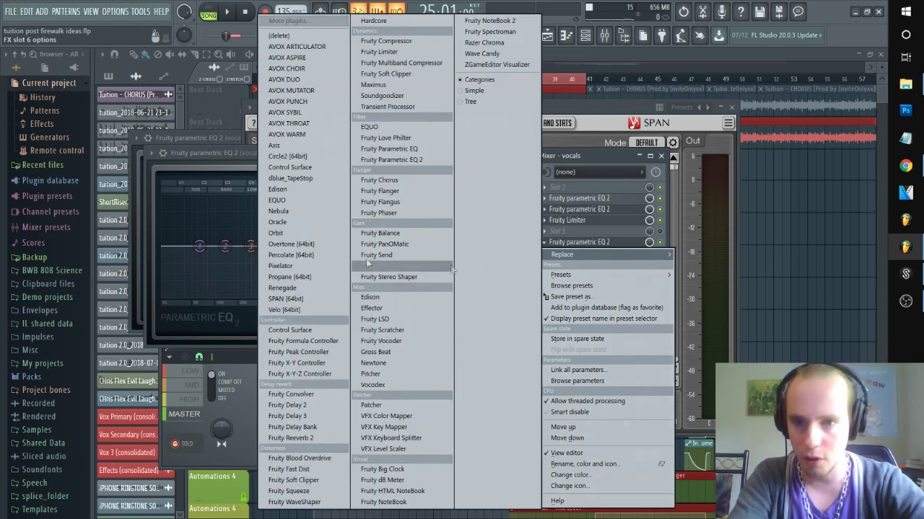
{"action": "left_click", "coordinate": [411, 160]}
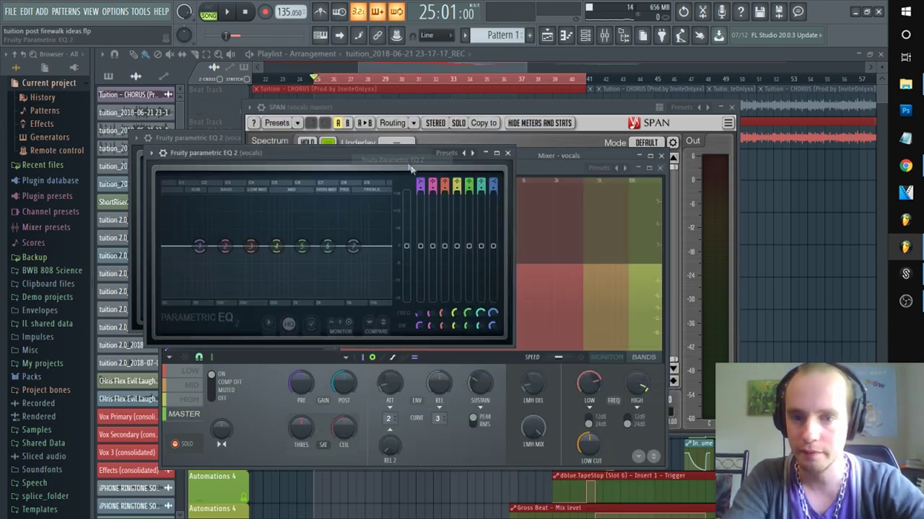
Step: Boost band 6 to about 17.4 dB with a narrow 16% width and sweep it to about 10103 Hz during playback
{"action": "left_click_drag", "start_coordinate": [349, 246], "coordinate": [368, 208]}
{"action": "left_click_drag", "start_coordinate": [480, 313], "coordinate": [477, 326]}
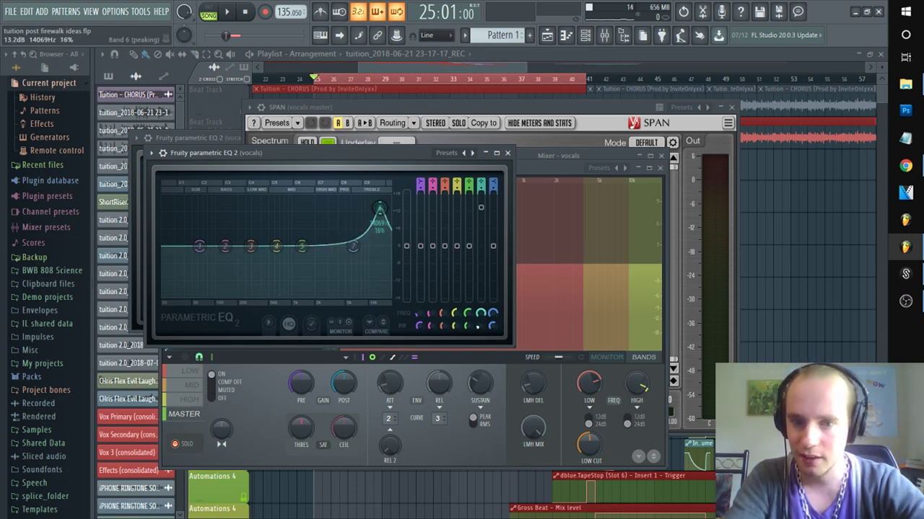
{"action": "key", "text": "space"}
{"action": "left_click_drag", "start_coordinate": [378, 208], "coordinate": [369, 199]}
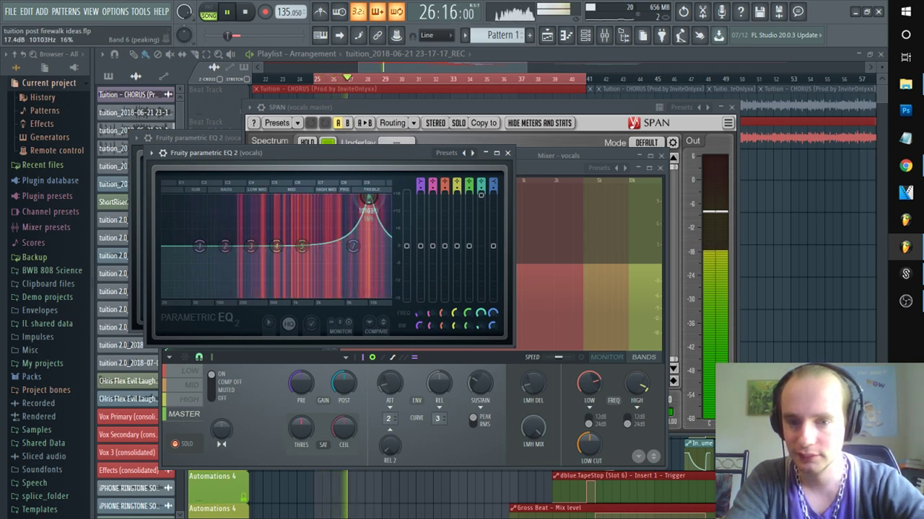
{"action": "key", "text": "space"}
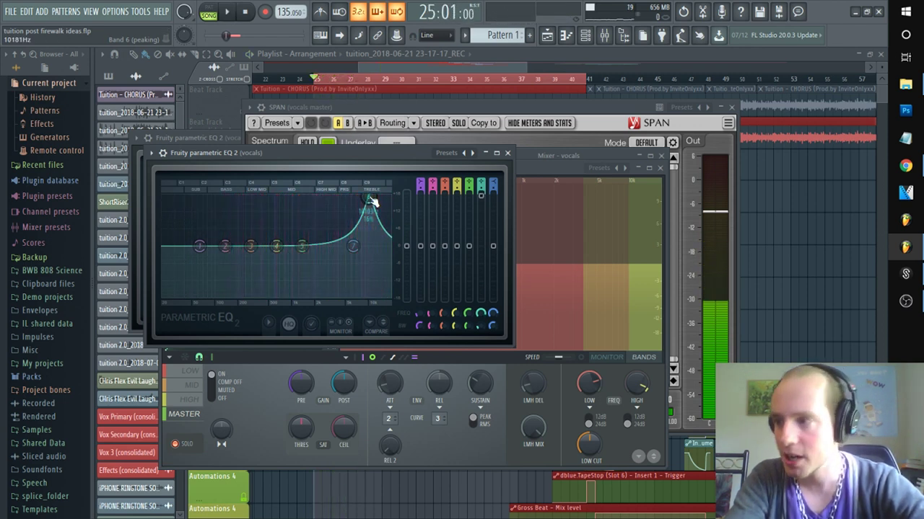
Step: Turn band 6 into a cut of about -2.7 dB at 10103 Hz and narrow its width to 4%
{"action": "scroll", "coordinate": [372, 203], "scroll_direction": "down", "scroll_amount": 3}
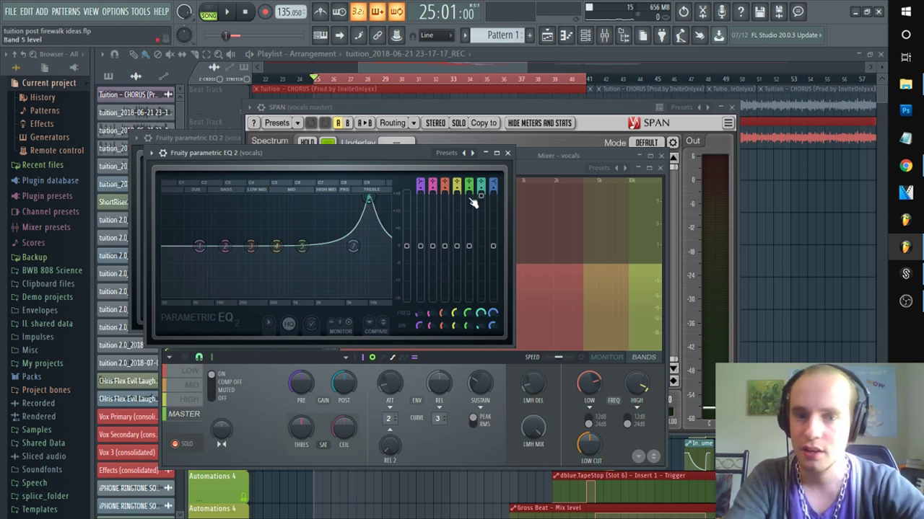
{"action": "left_click_drag", "start_coordinate": [368, 209], "coordinate": [368, 250]}
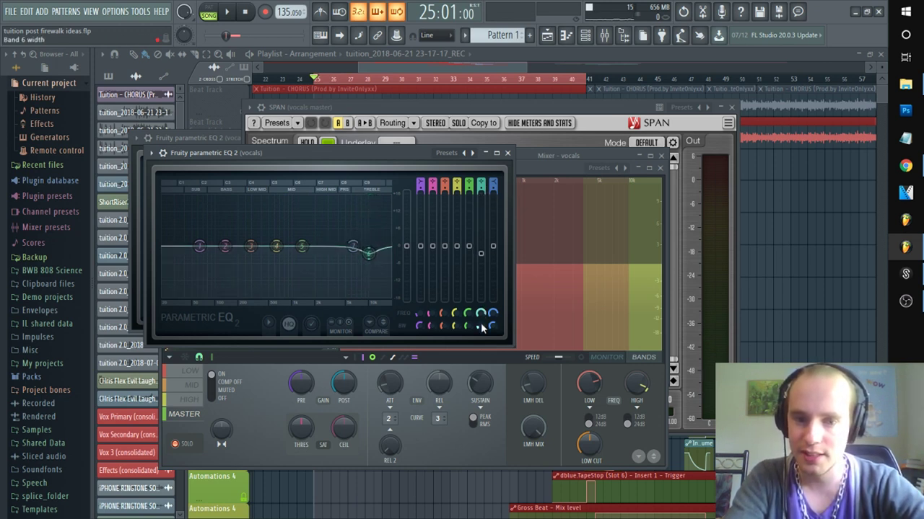
{"action": "left_click_drag", "start_coordinate": [482, 329], "coordinate": [482, 321]}
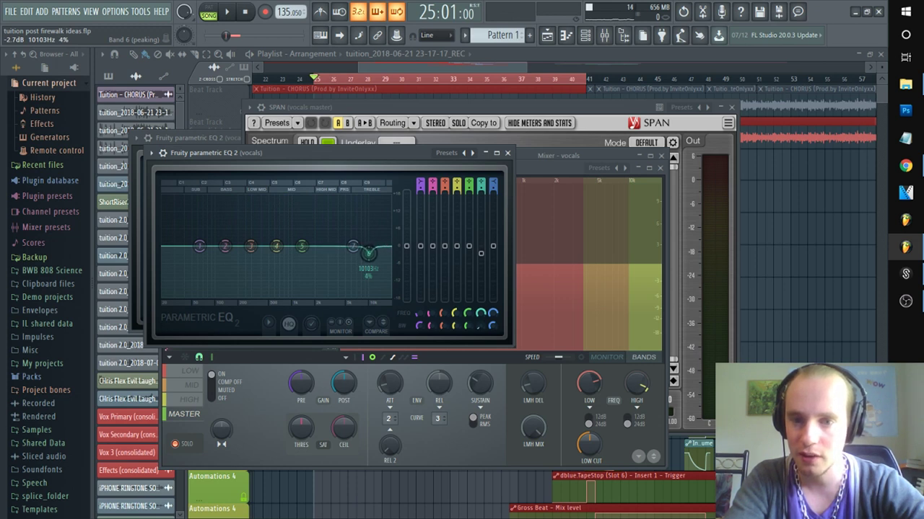
Step: Replay the vocals and fine-tune the frequency of the band 6 cut around 10 kHz
{"action": "key", "text": "space"}
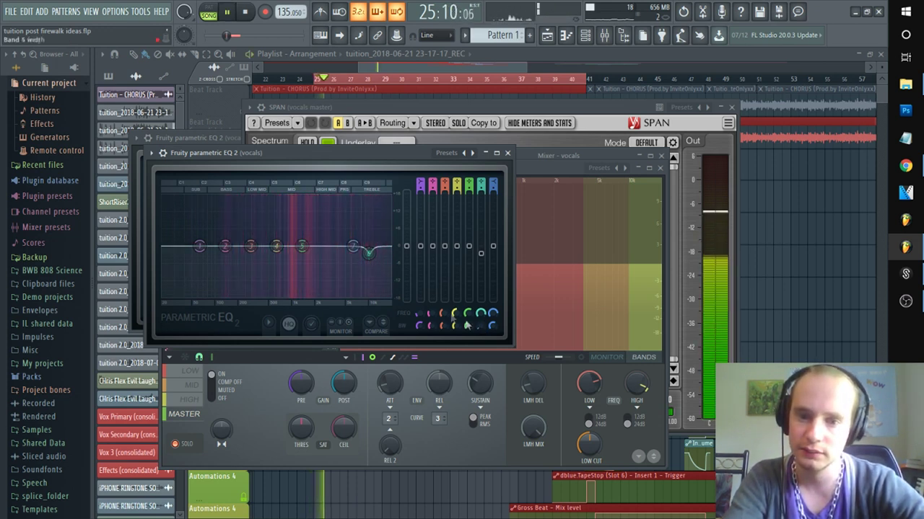
{"action": "mouse_move", "coordinate": [479, 325]}
{"action": "left_mouse_down"}
{"action": "mouse_move", "coordinate": [479, 339]}
{"action": "mouse_move", "coordinate": [482, 313]}
{"action": "left_mouse_up"}
{"action": "key", "text": "space"}
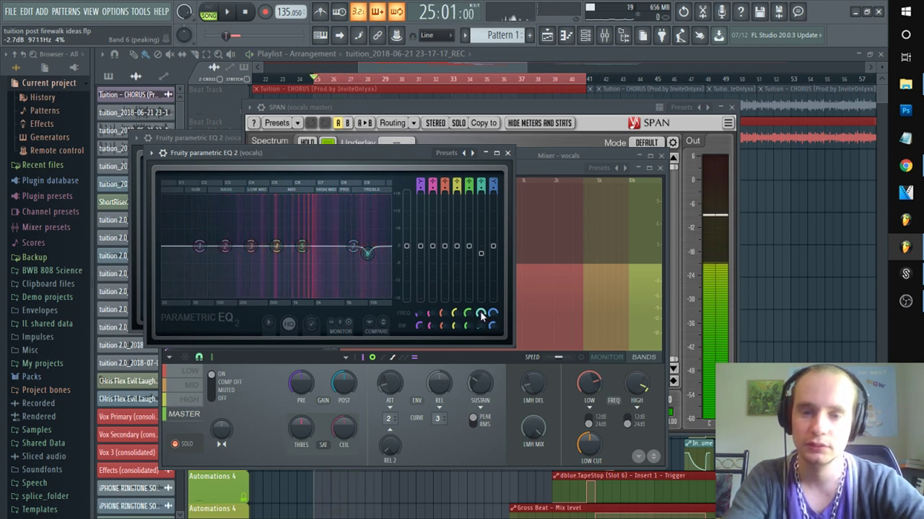
{"action": "left_click_drag", "start_coordinate": [482, 316], "coordinate": [482, 312]}
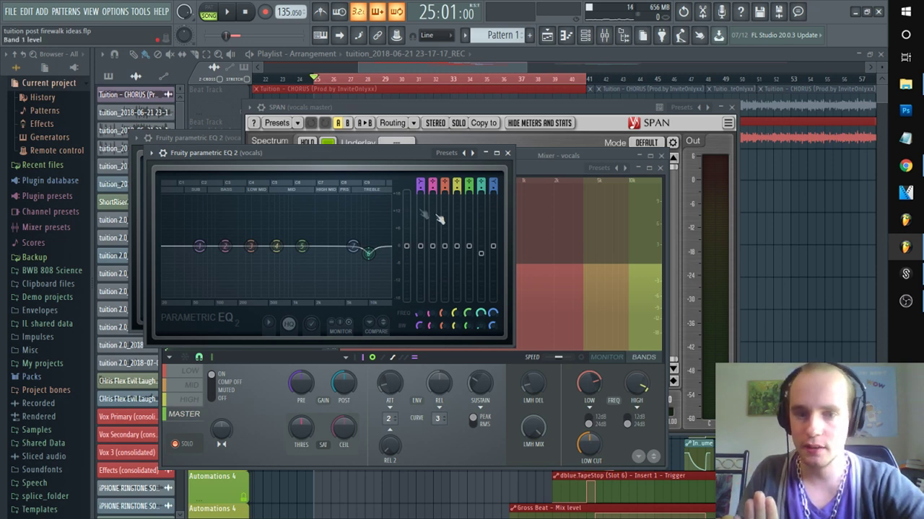
Step: Bring up Maximus from the effects chain of vocals track 11 and maximize its window
{"action": "left_click", "coordinate": [562, 170]}
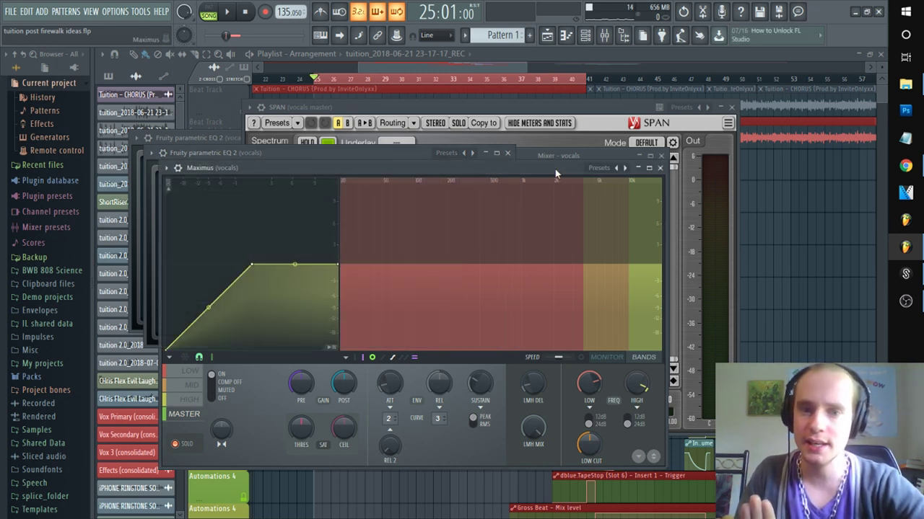
{"action": "left_click", "coordinate": [604, 36]}
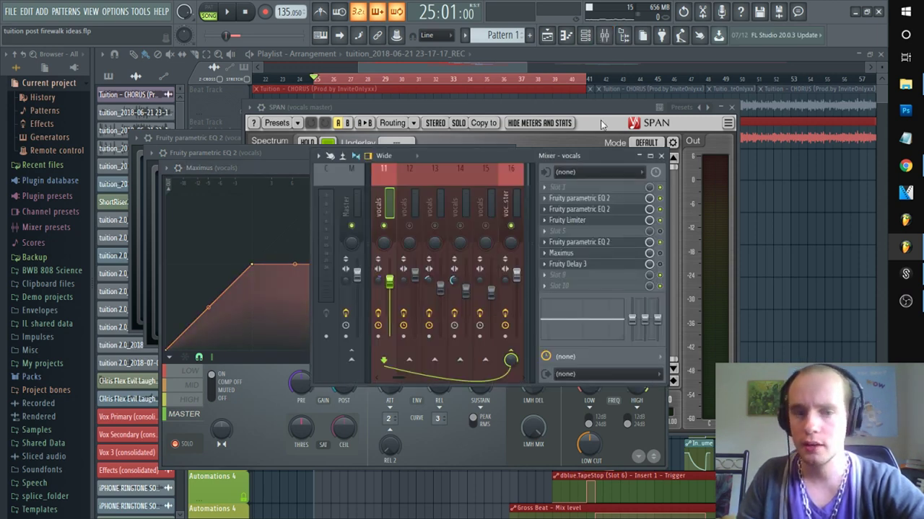
{"action": "left_click", "coordinate": [624, 261]}
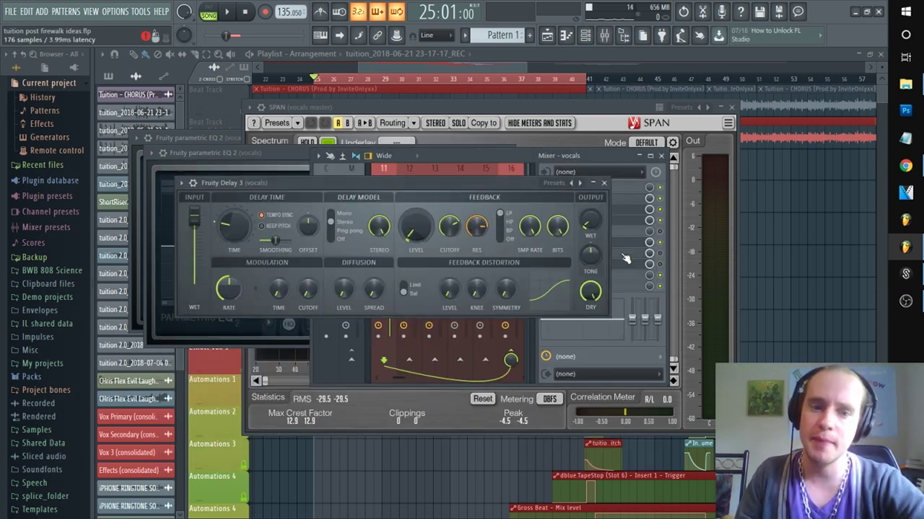
{"action": "left_click", "coordinate": [650, 252]}
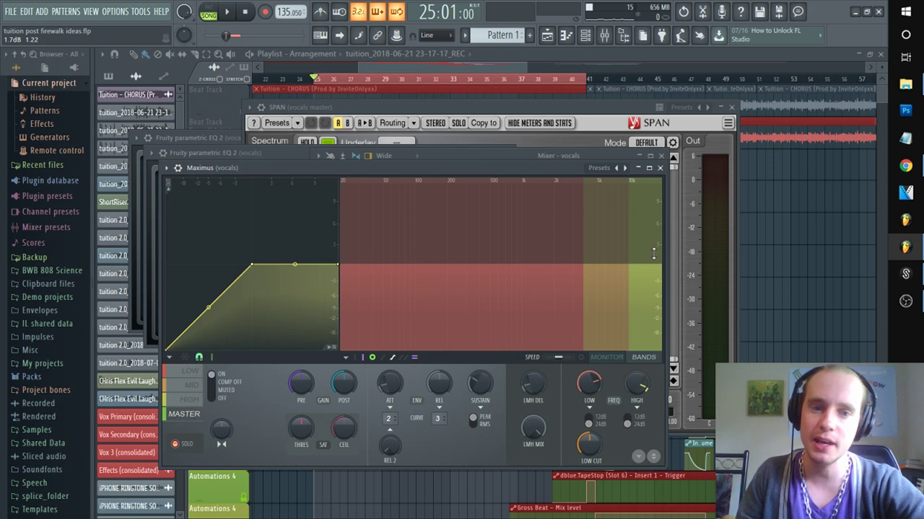
{"action": "left_click", "coordinate": [514, 158]}
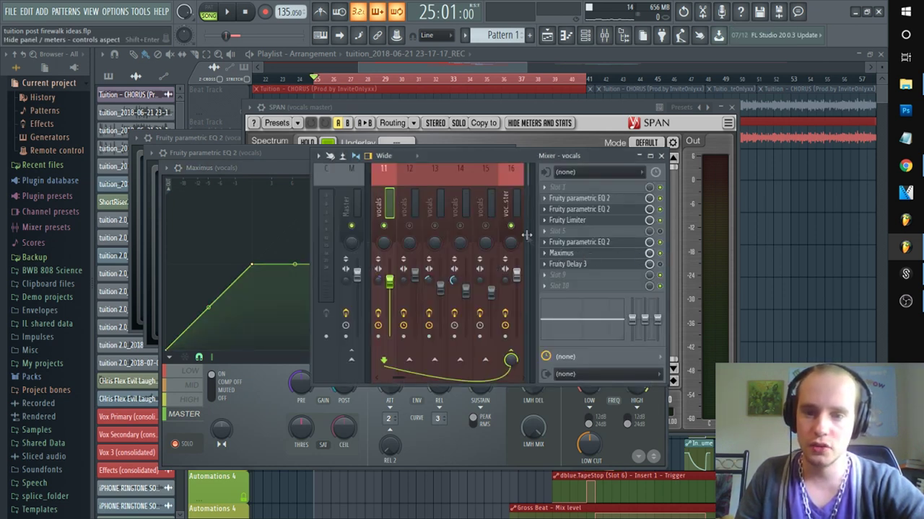
{"action": "left_click", "coordinate": [286, 167]}
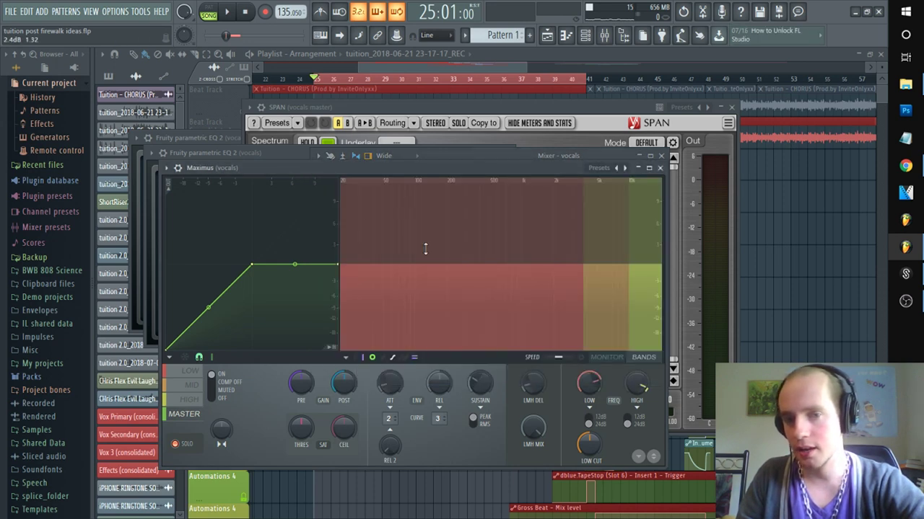
{"action": "left_click", "coordinate": [649, 168]}
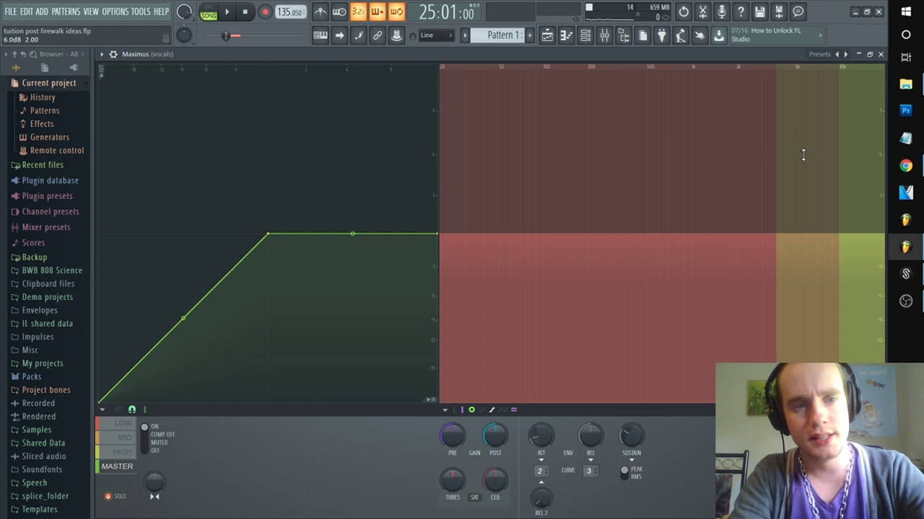
Step: Compare the compression curves of the high and mid bands in Maximus
{"action": "left_click", "coordinate": [854, 140]}
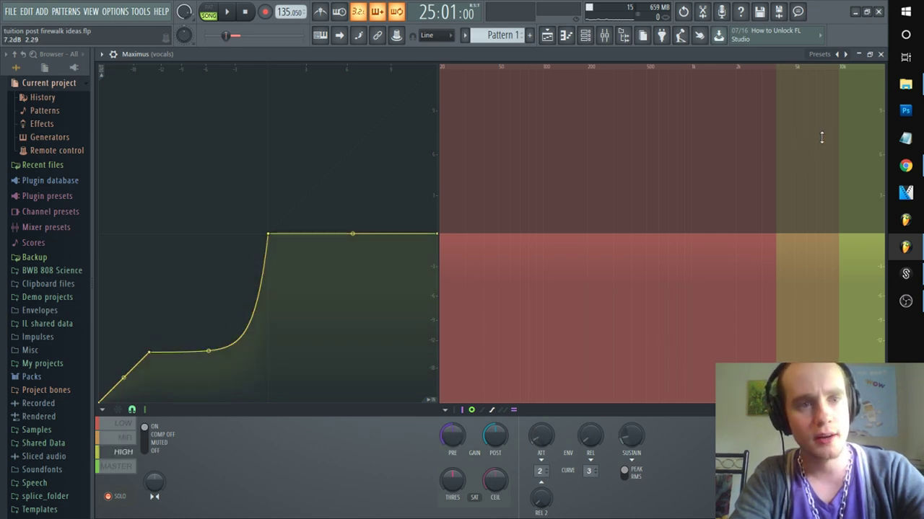
{"action": "left_click", "coordinate": [823, 136]}
{"action": "left_click", "coordinate": [848, 128]}
{"action": "left_click", "coordinate": [822, 127]}
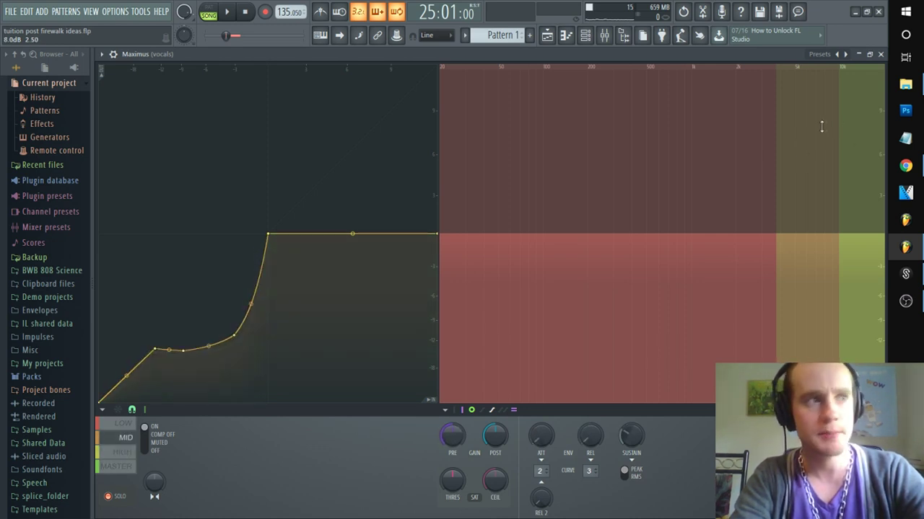
{"action": "left_click", "coordinate": [849, 124]}
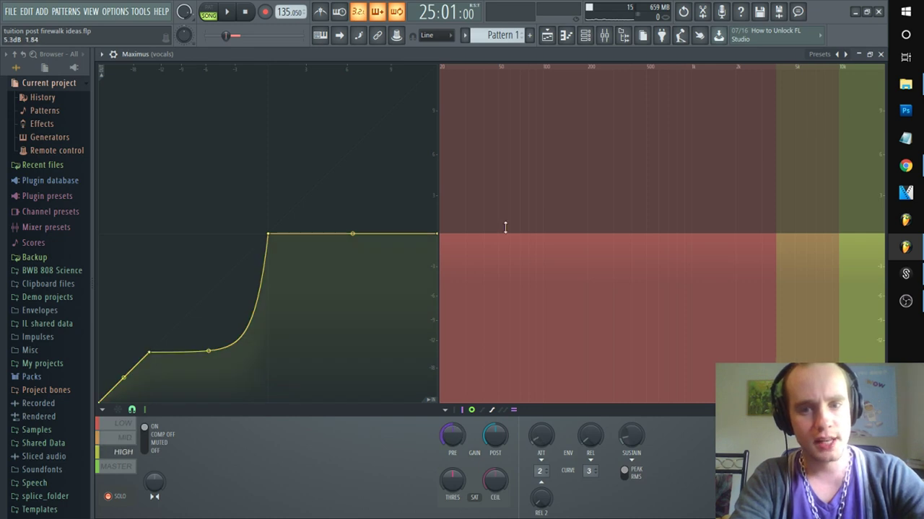
{"action": "left_click", "coordinate": [813, 148]}
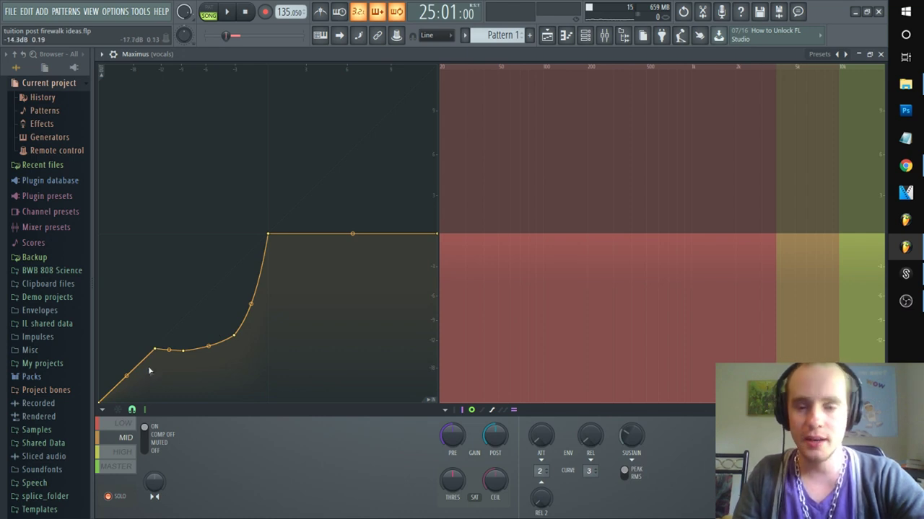
Step: Show the low band's curve and play the selection to watch its input level
{"action": "left_click", "coordinate": [123, 424]}
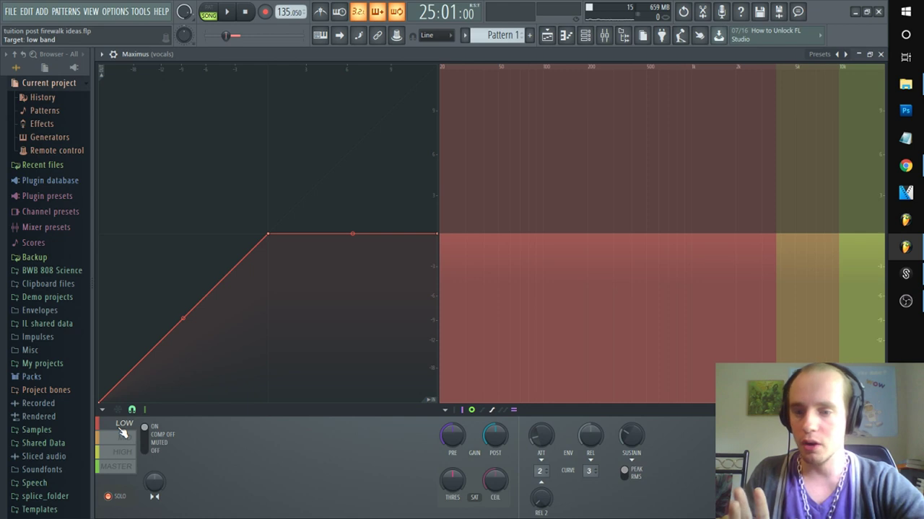
{"action": "key", "text": "space"}
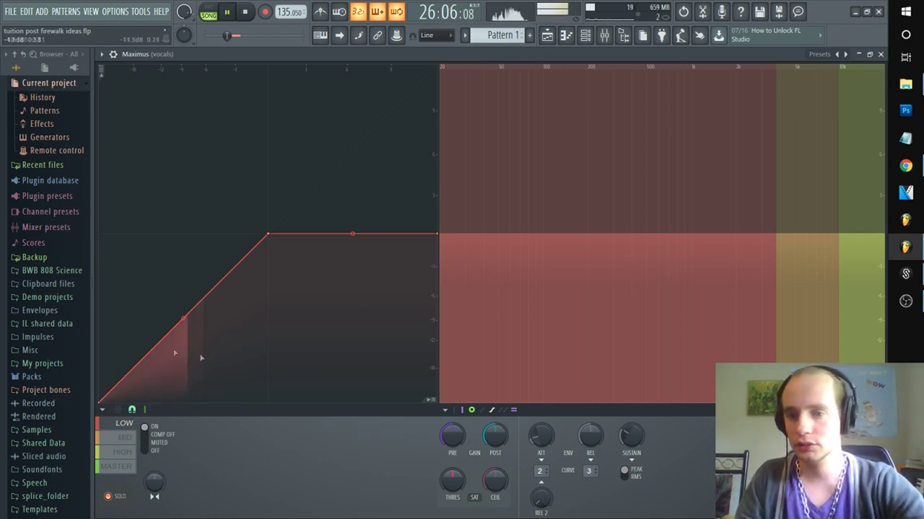
{"action": "key", "text": "space"}
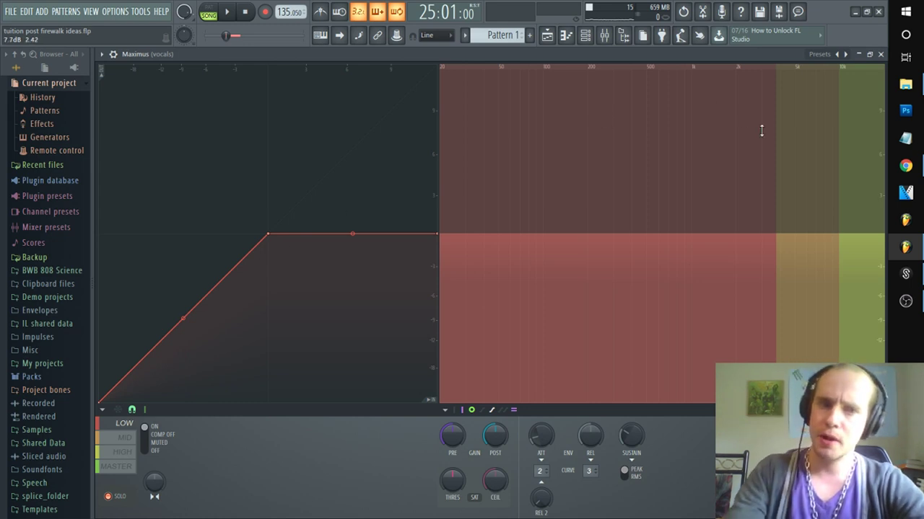
Step: Select the mid band, raise its pre gain to about 6 dB and its lower crossover slightly, and play the selection
{"action": "left_click", "coordinate": [812, 146]}
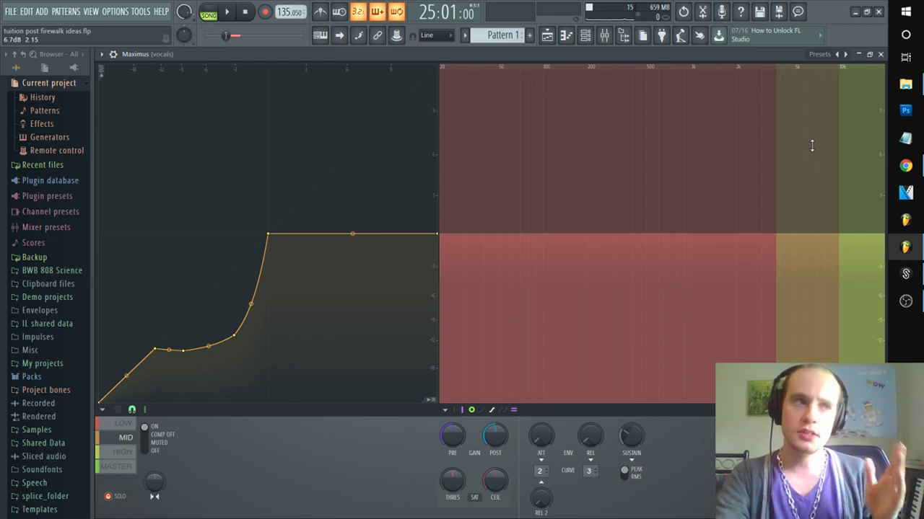
{"action": "mouse_move", "coordinate": [812, 145]}
{"action": "left_mouse_down"}
{"action": "mouse_move", "coordinate": [811, 87]}
{"action": "mouse_move", "coordinate": [812, 153]}
{"action": "mouse_move", "coordinate": [821, 153]}
{"action": "left_mouse_up"}
{"action": "key", "text": "space"}
{"action": "mouse_move", "coordinate": [838, 289]}
{"action": "left_mouse_down"}
{"action": "mouse_move", "coordinate": [828, 289]}
{"action": "mouse_move", "coordinate": [839, 288]}
{"action": "left_mouse_up"}
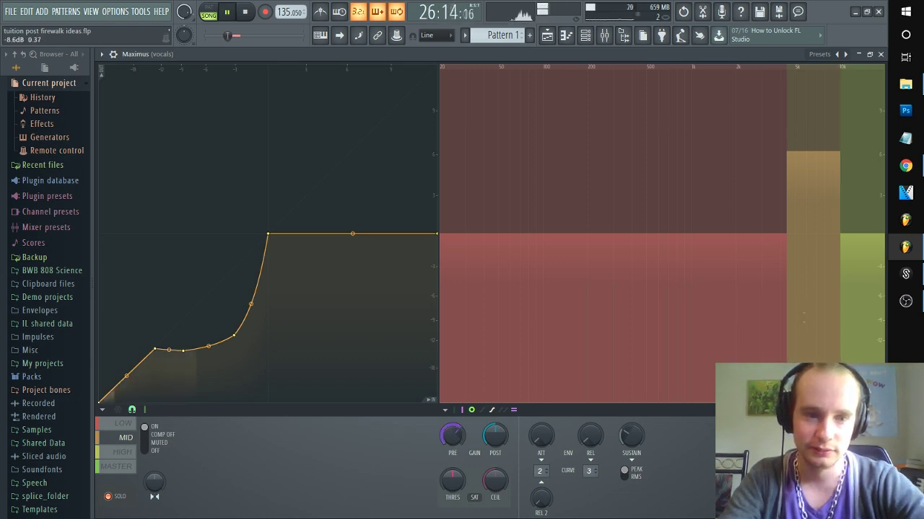
{"action": "key", "text": "space"}
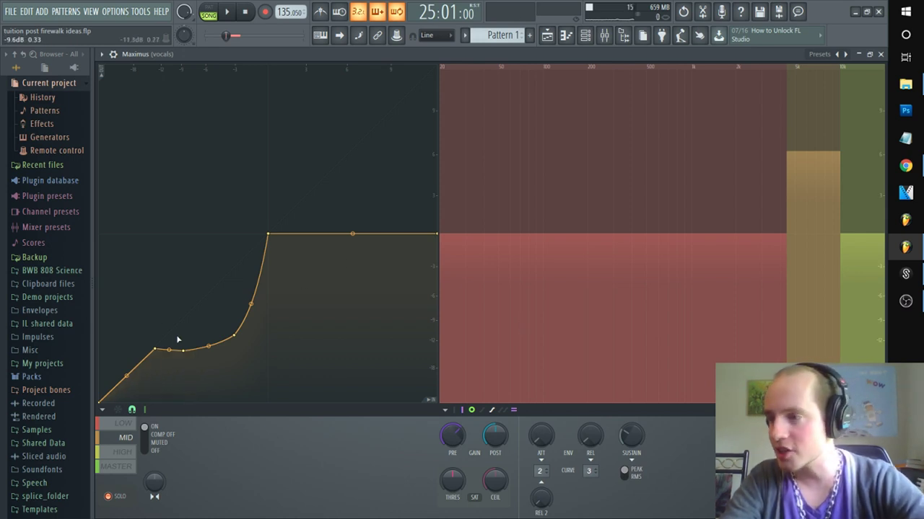
Step: Turn the mid band's compression off during playback and back on to compare the sibilance
{"action": "left_click", "coordinate": [149, 435]}
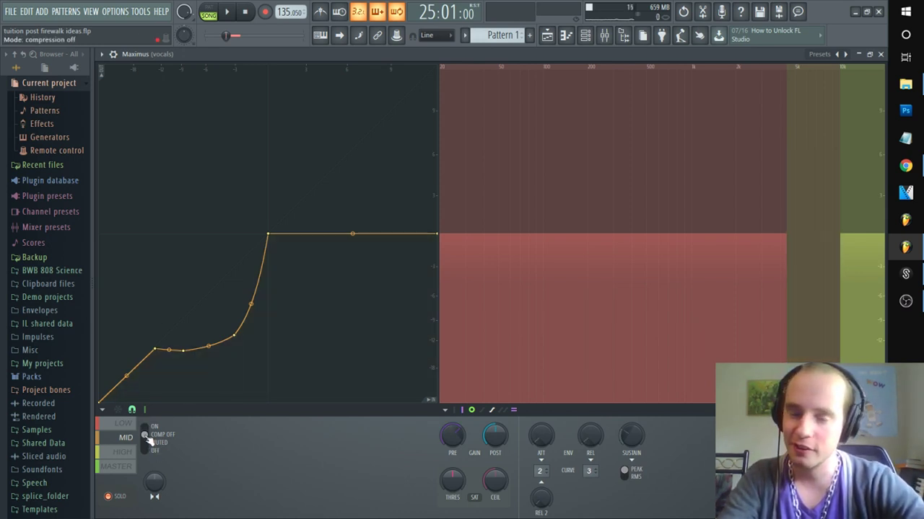
{"action": "key", "text": "space"}
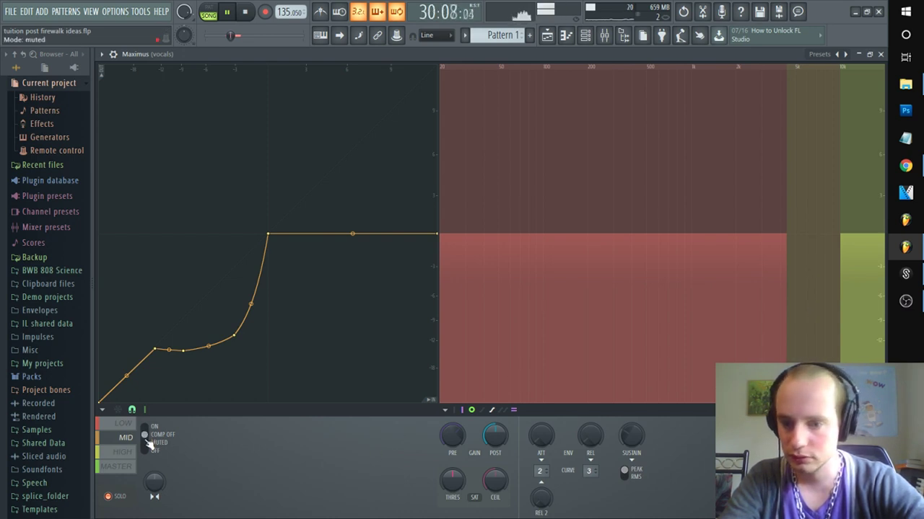
{"action": "left_click", "coordinate": [149, 435]}
{"action": "left_click", "coordinate": [148, 428]}
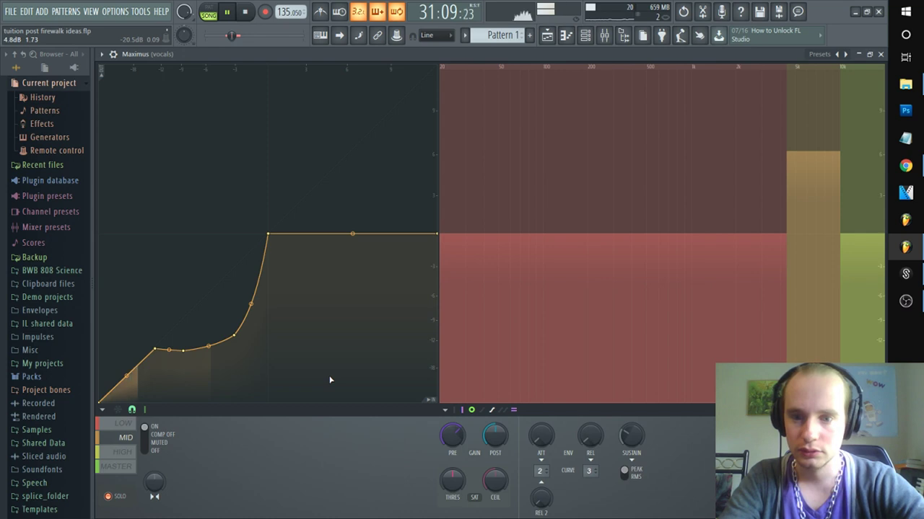
{"action": "key", "text": "space"}
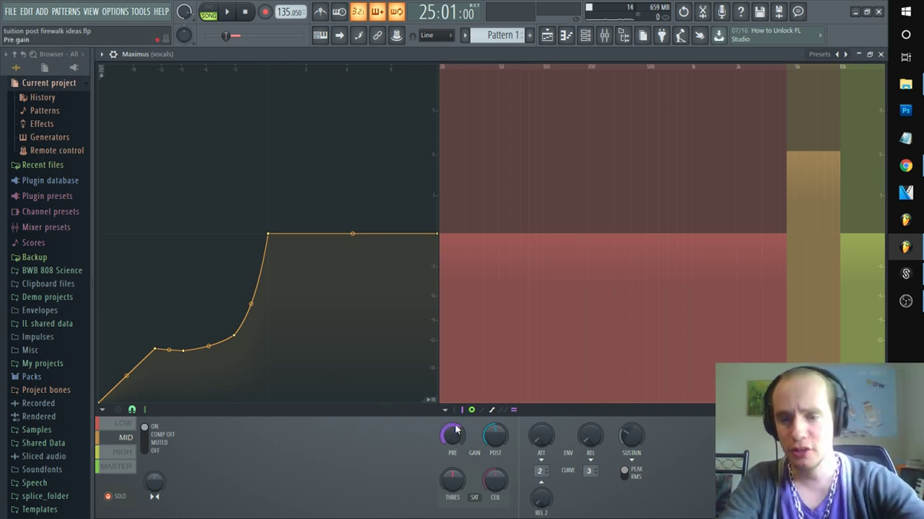
Step: Reset the mid band's pre gain to its default and replay the selection
{"action": "left_click", "coordinate": [114, 424]}
{"action": "left_click", "coordinate": [119, 437]}
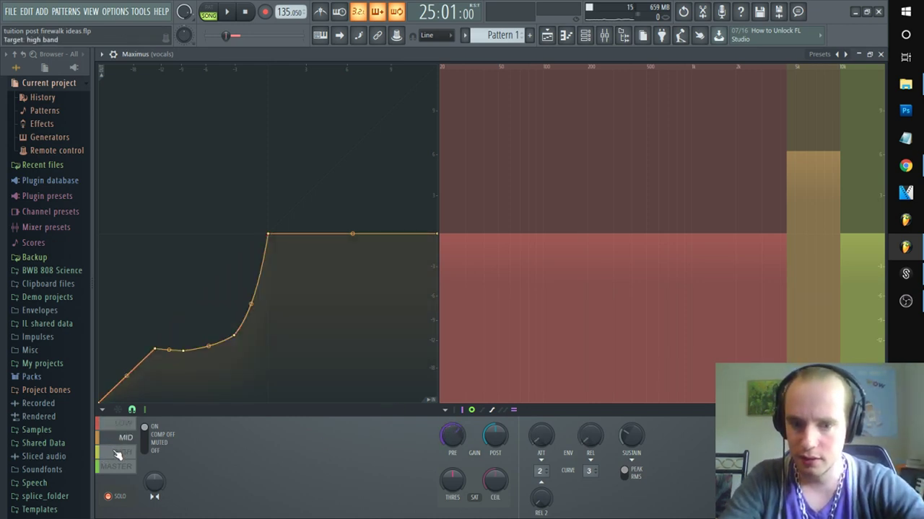
{"action": "right_click", "coordinate": [452, 435]}
{"action": "left_click", "coordinate": [475, 351]}
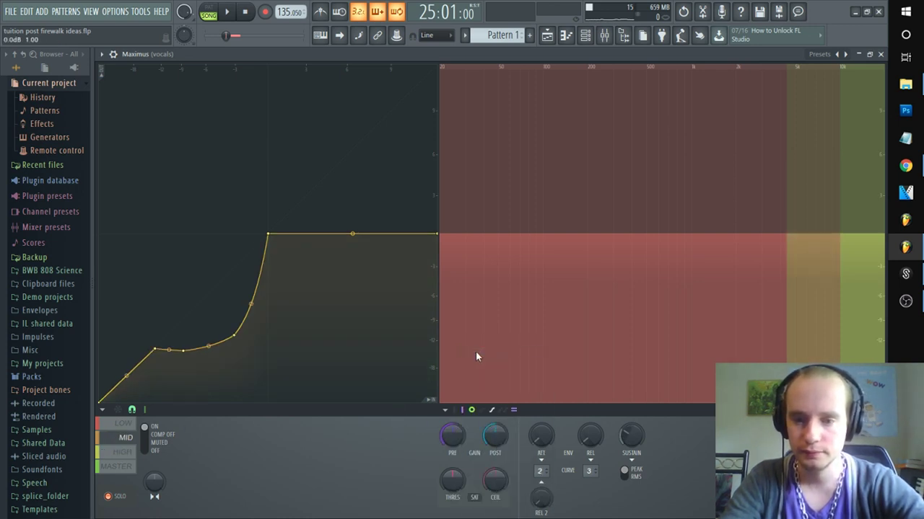
{"action": "key", "text": "space"}
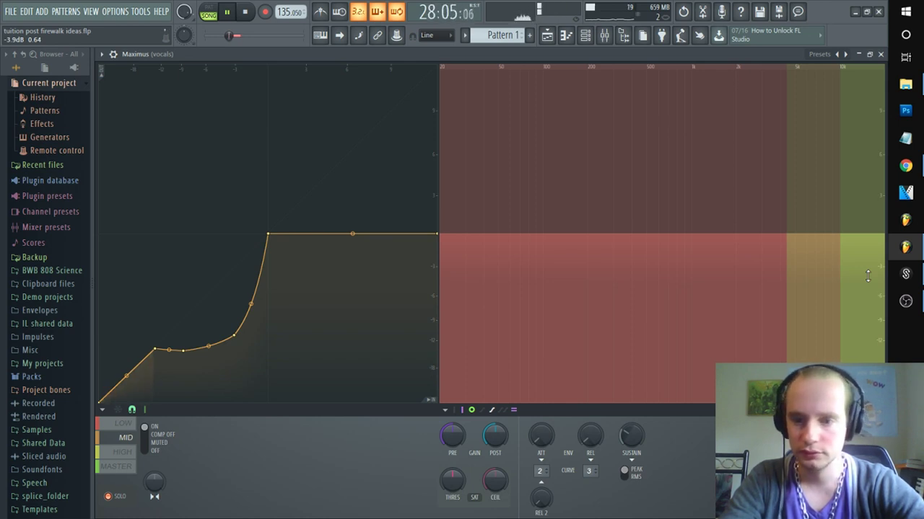
{"action": "key", "text": "space"}
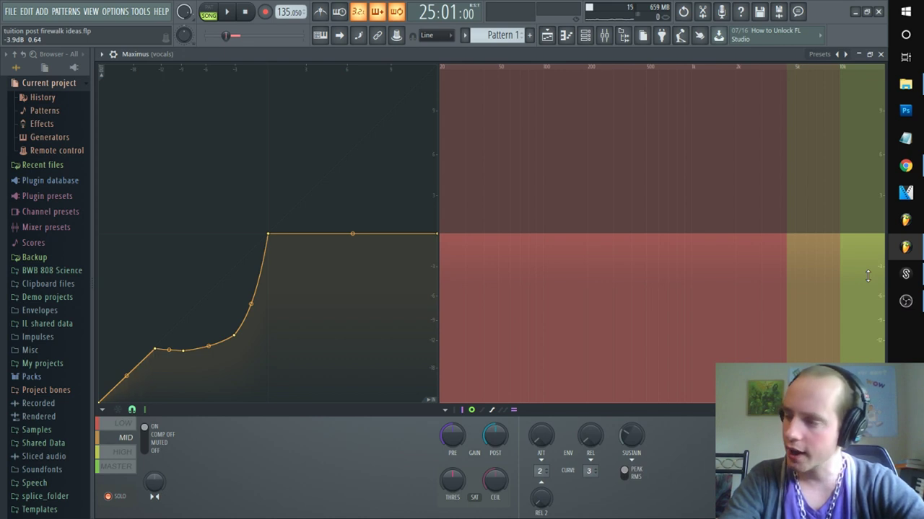
Step: Delete the first bend point on the rising part of the mid band's compression curve
{"action": "right_click", "coordinate": [154, 349]}
{"action": "left_click", "coordinate": [173, 315]}
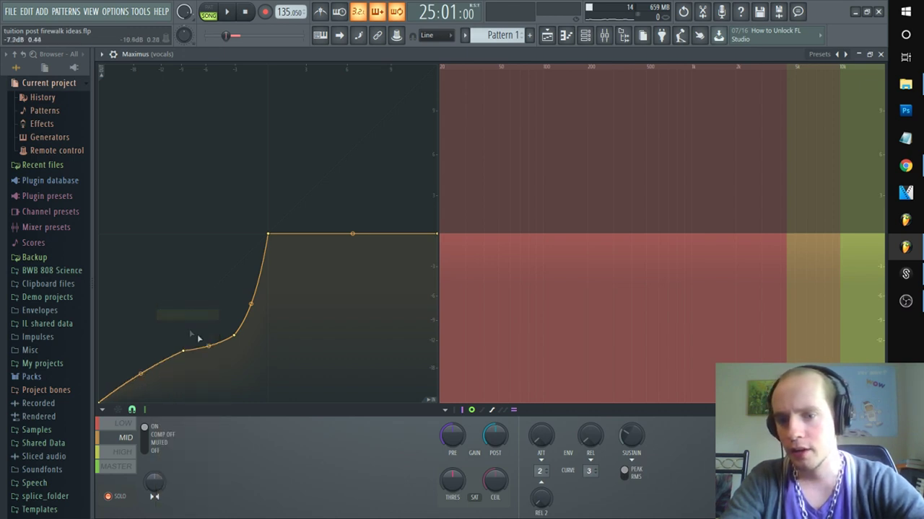
Step: Delete the two remaining bend points on the mid band's compression curve, reset its rising part to a straight line, and play the selection
{"action": "right_click", "coordinate": [184, 354]}
{"action": "left_click", "coordinate": [204, 315]}
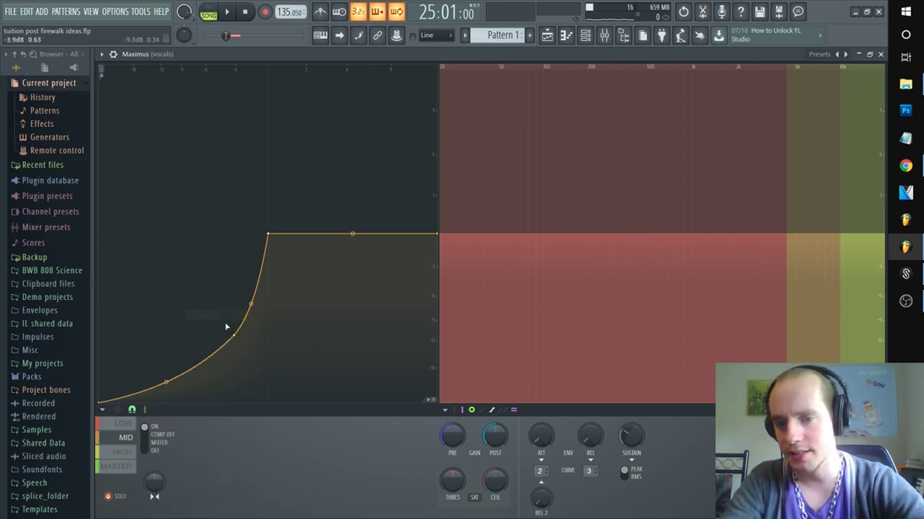
{"action": "right_click", "coordinate": [235, 335]}
{"action": "left_click", "coordinate": [255, 316]}
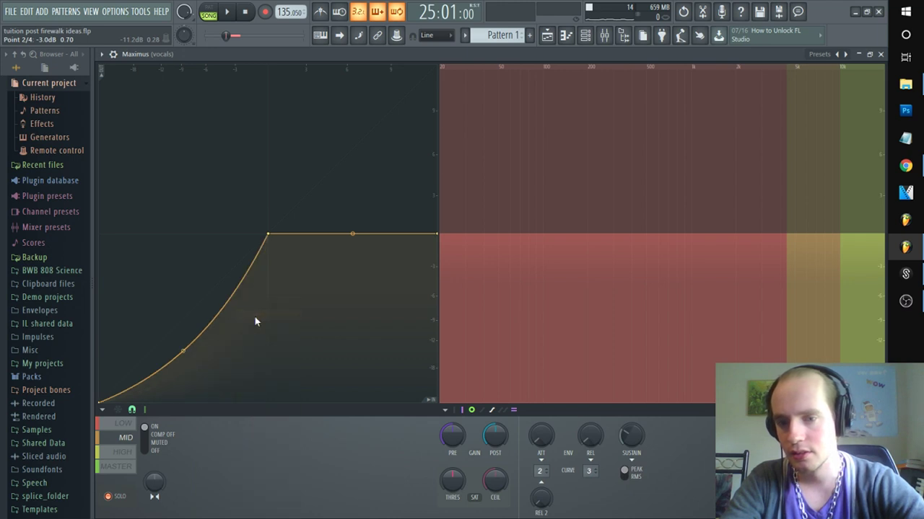
{"action": "right_click", "coordinate": [181, 354]}
{"action": "key", "text": "space"}
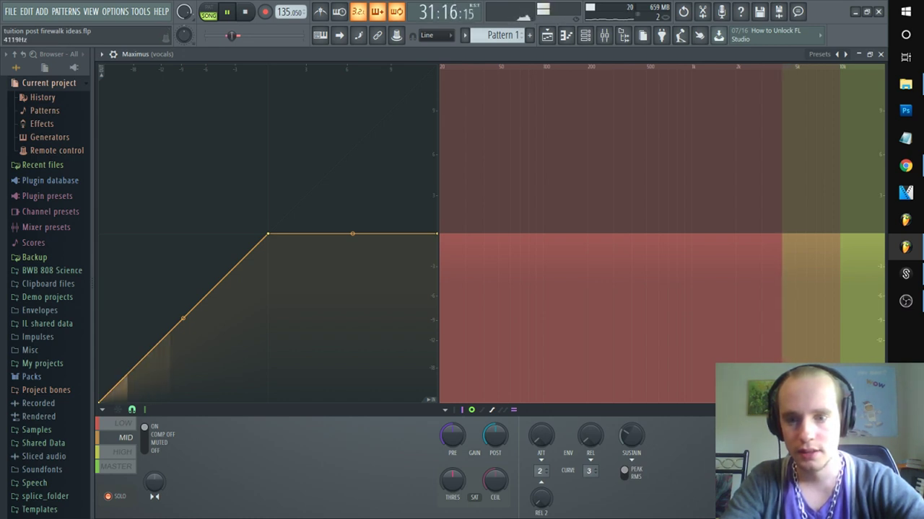
Step: Add a threshold point at about -18 dB on the mid band's curve during playback and bend the segment above it steeply downward
{"action": "key", "text": "space"}
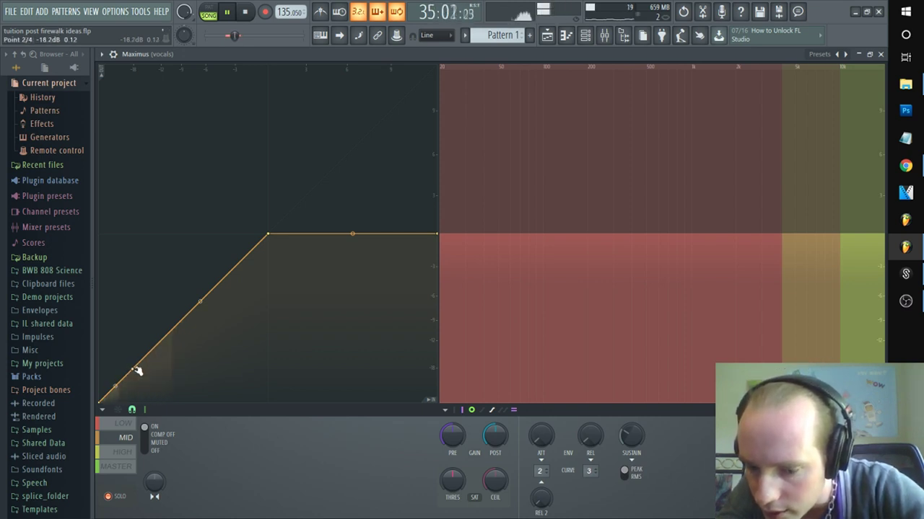
{"action": "left_click_drag", "start_coordinate": [137, 371], "coordinate": [137, 369]}
{"action": "key", "text": "space"}
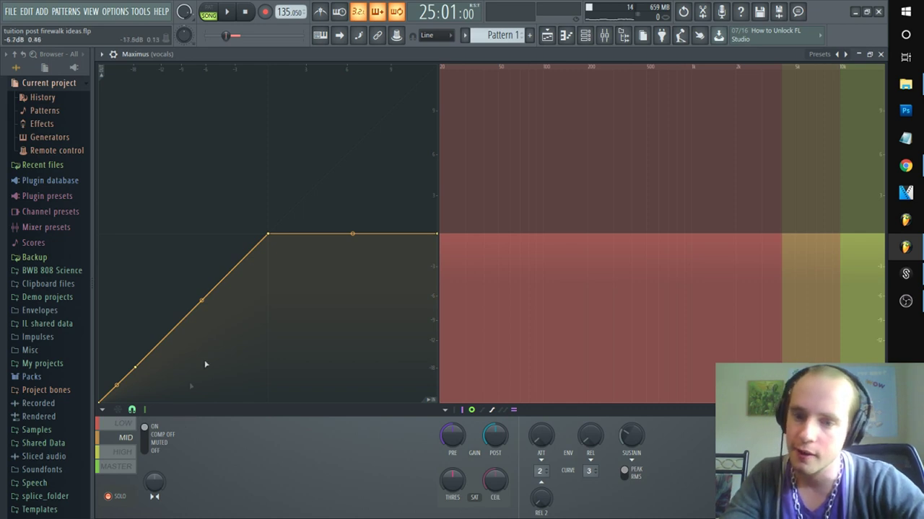
{"action": "left_click_drag", "start_coordinate": [202, 299], "coordinate": [201, 363]}
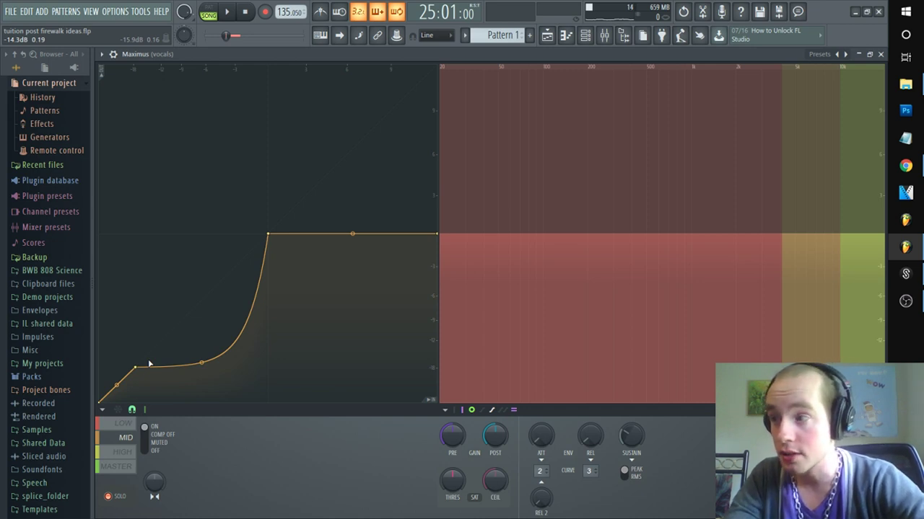
Step: Try a gate-like mid band curve, flattening the segment below the threshold point and straightening the one above, and play the selection
{"action": "left_click_drag", "start_coordinate": [116, 385], "coordinate": [117, 402]}
{"action": "left_click_drag", "start_coordinate": [202, 362], "coordinate": [202, 301]}
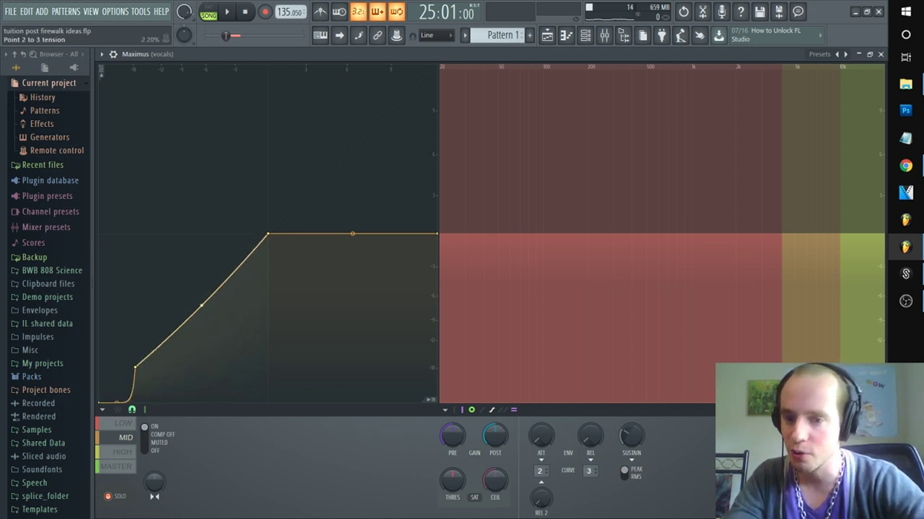
{"action": "key", "text": "space"}
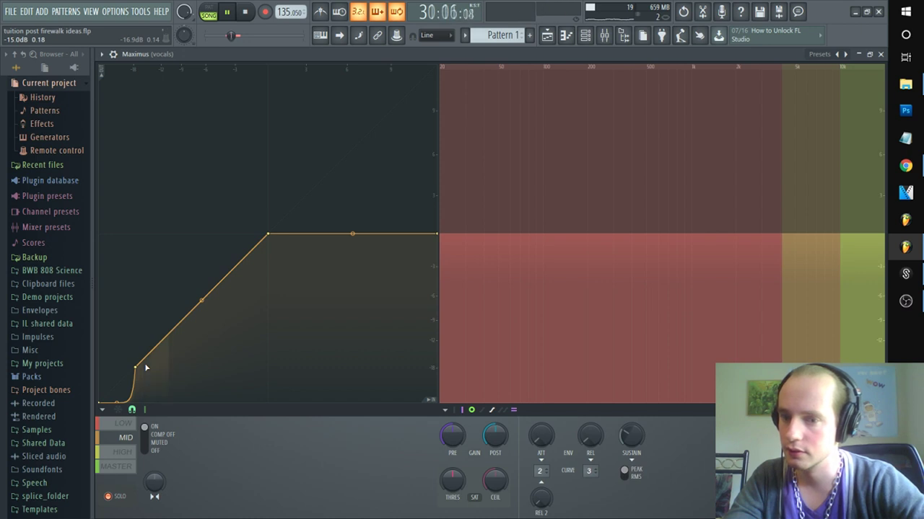
{"action": "key", "text": "space"}
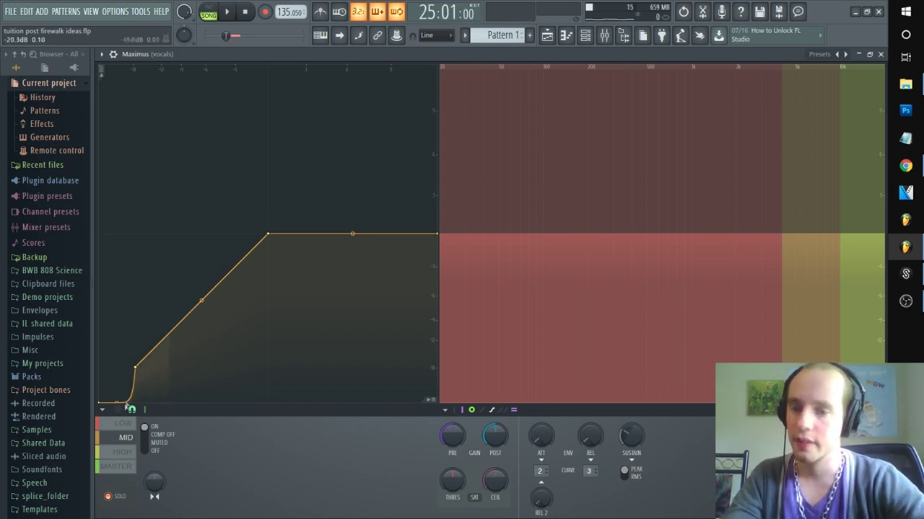
{"action": "left_click_drag", "start_coordinate": [118, 401], "coordinate": [119, 404]}
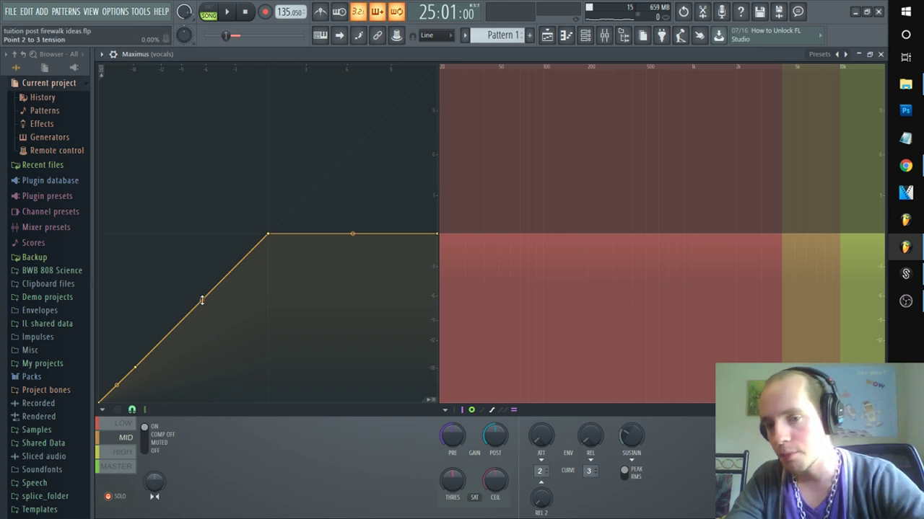
Step: Bend the mid band's segment above the threshold point down so it runs nearly flat before rising to 0 dB
{"action": "left_click_drag", "start_coordinate": [202, 301], "coordinate": [202, 366]}
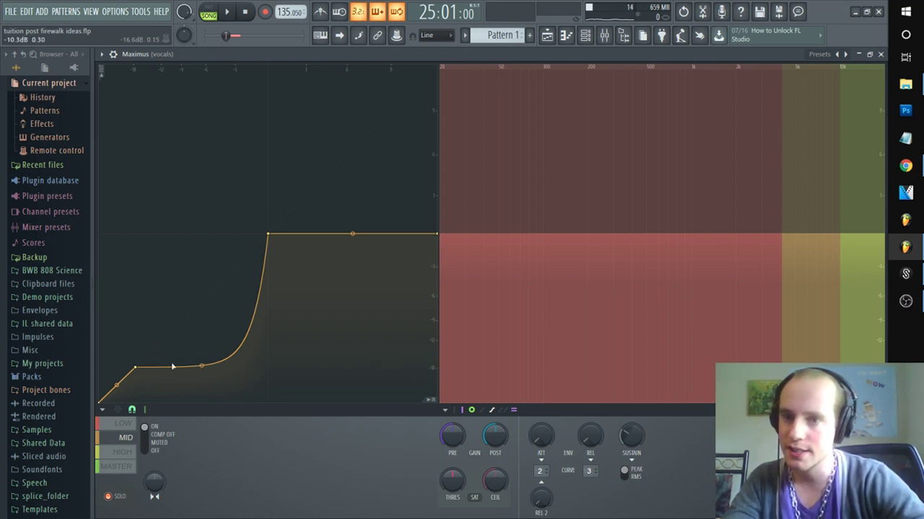
{"action": "key", "text": "space"}
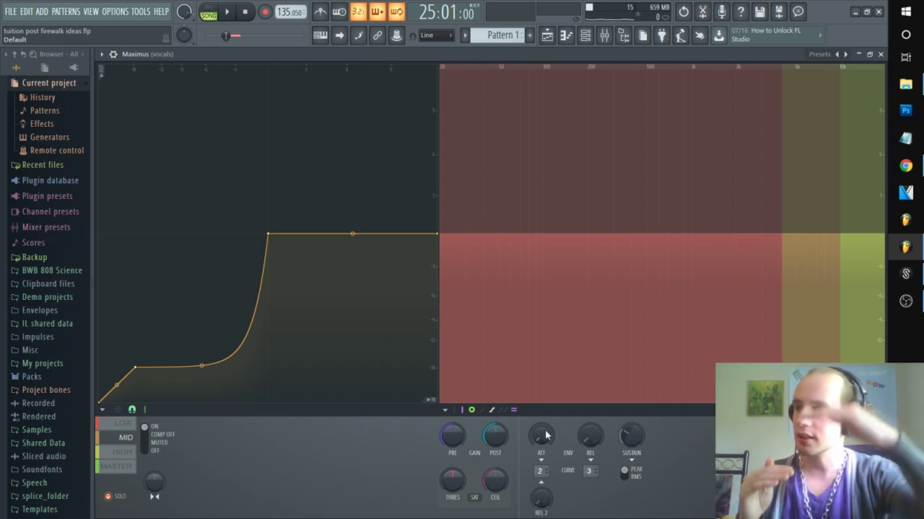
{"action": "left_click", "coordinate": [589, 437]}
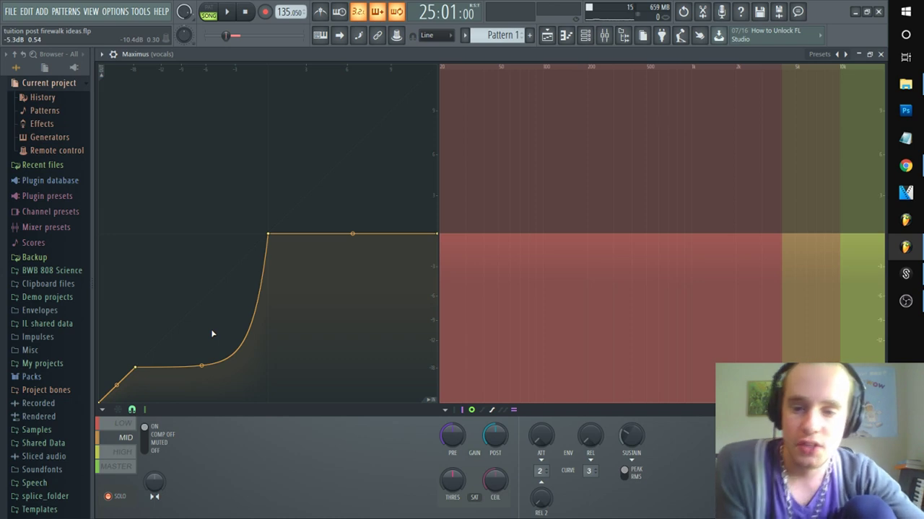
Step: Select the high band, add a curve point at about -18 dB during playback, and lower the following point to about -16 dB
{"action": "left_click", "coordinate": [865, 148]}
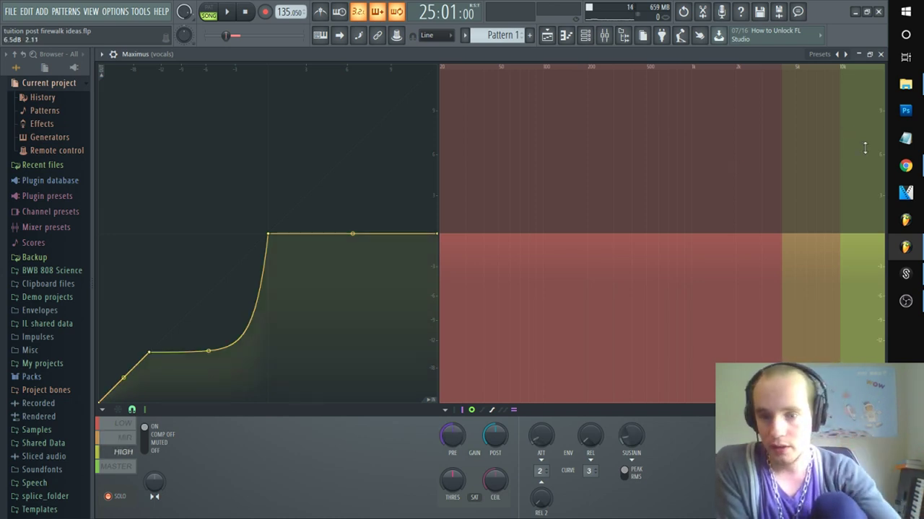
{"action": "key", "text": "space"}
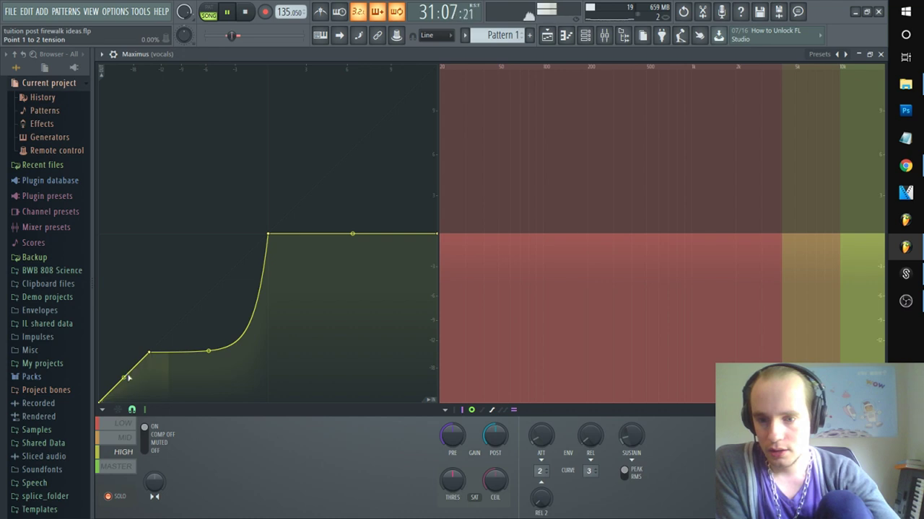
{"action": "mouse_move", "coordinate": [128, 377]}
{"action": "left_mouse_down"}
{"action": "mouse_move", "coordinate": [137, 367]}
{"action": "mouse_move", "coordinate": [119, 401]}
{"action": "mouse_move", "coordinate": [115, 386]}
{"action": "mouse_move", "coordinate": [140, 366]}
{"action": "left_mouse_up"}
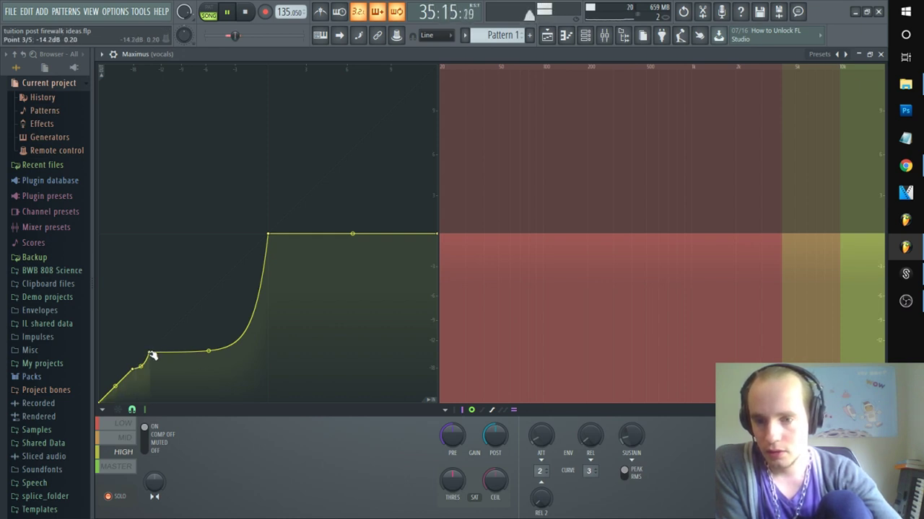
{"action": "left_click_drag", "start_coordinate": [155, 355], "coordinate": [157, 363]}
{"action": "key", "text": "space"}
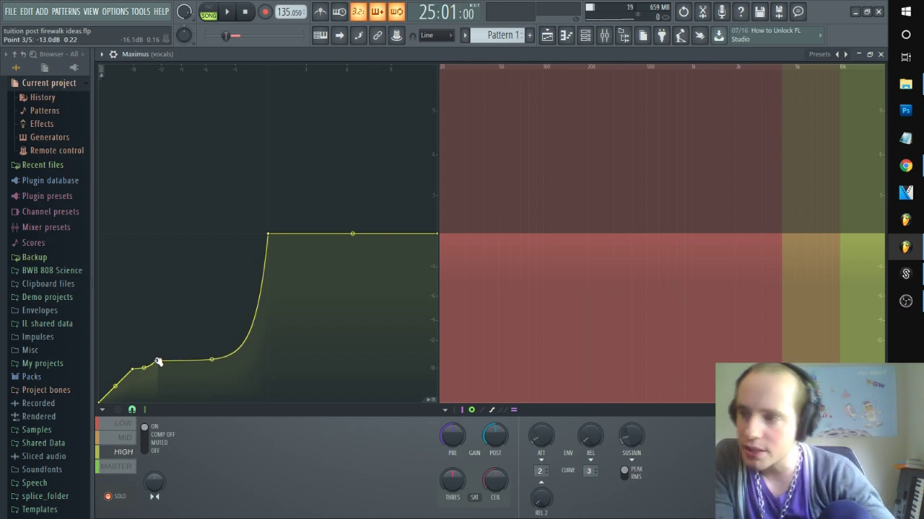
{"action": "mouse_move", "coordinate": [159, 362]}
{"action": "left_mouse_down"}
{"action": "mouse_move", "coordinate": [155, 350]}
{"action": "mouse_move", "coordinate": [159, 365]}
{"action": "left_mouse_up"}
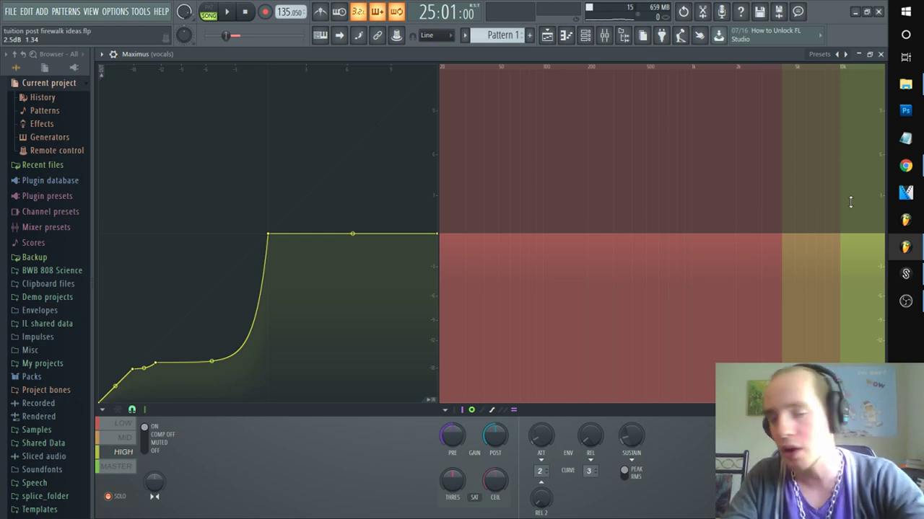
Step: Try raising the crossover between the mid and high bands to 16000 Hz and play the selection with it
{"action": "left_click_drag", "start_coordinate": [850, 203], "coordinate": [850, 188]}
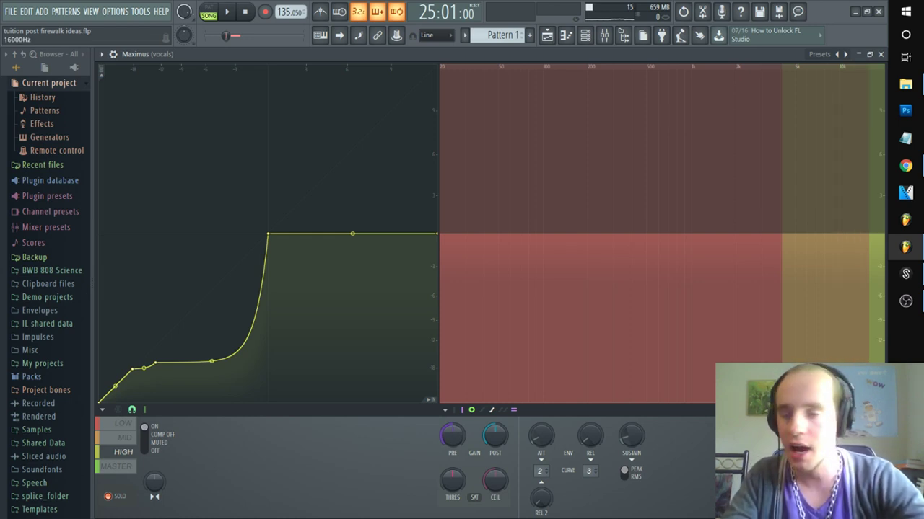
{"action": "key", "text": "space"}
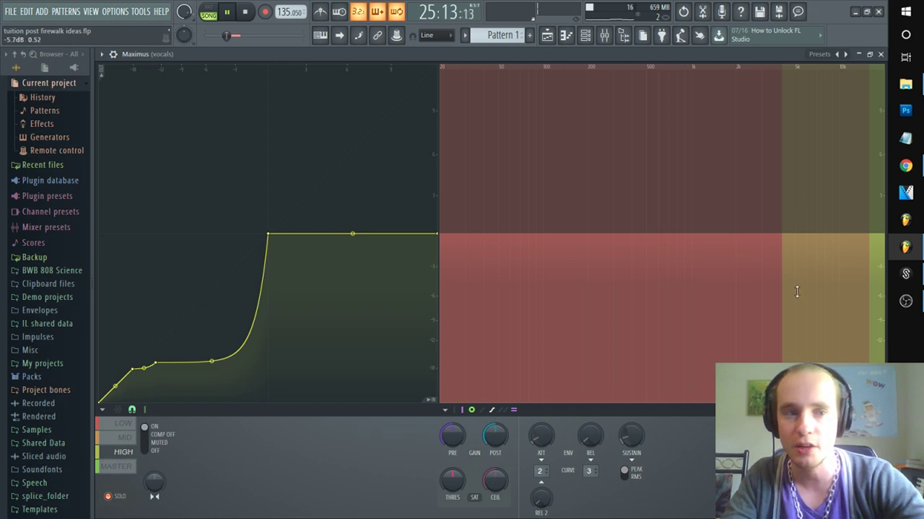
{"action": "left_click", "coordinate": [804, 194]}
{"action": "key", "text": "space"}
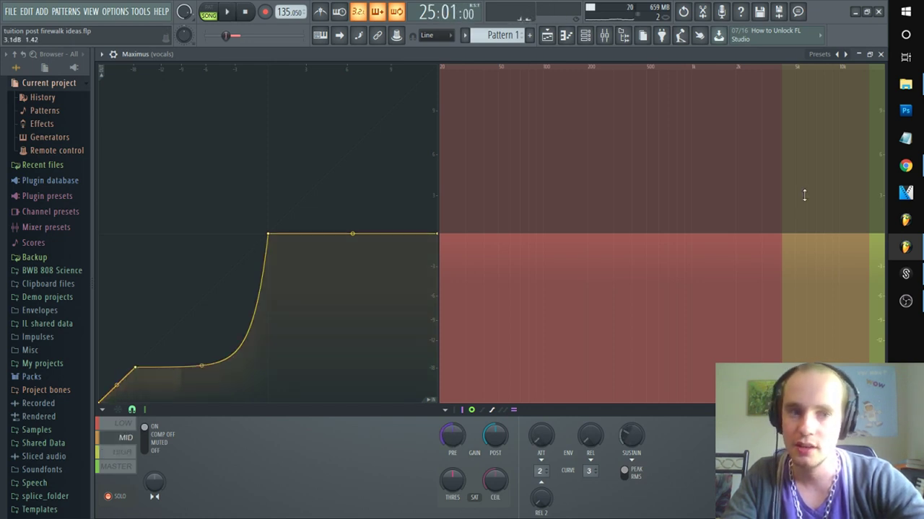
{"action": "key", "text": "ctrl+z"}
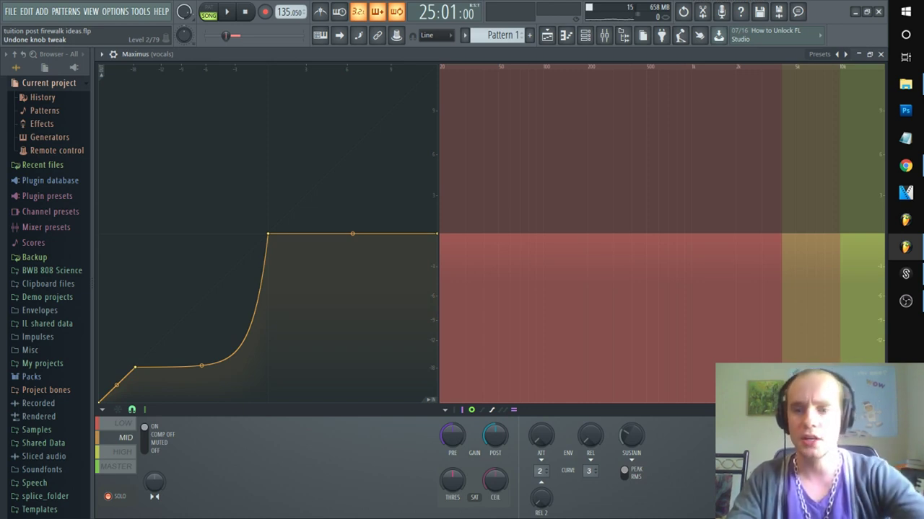
Step: Play the selection while monitoring the master, high and low bands, and turn off soloing for the full vocal signal
{"action": "left_click", "coordinate": [117, 467]}
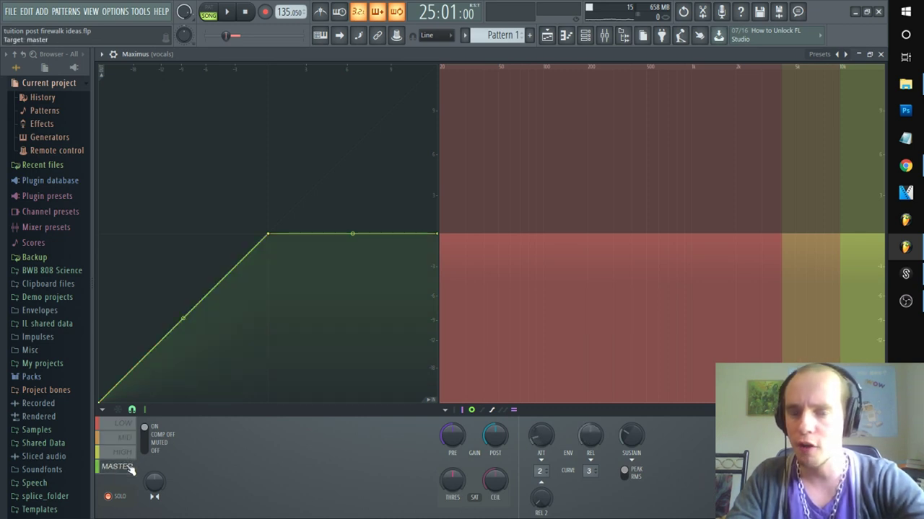
{"action": "key", "text": "space"}
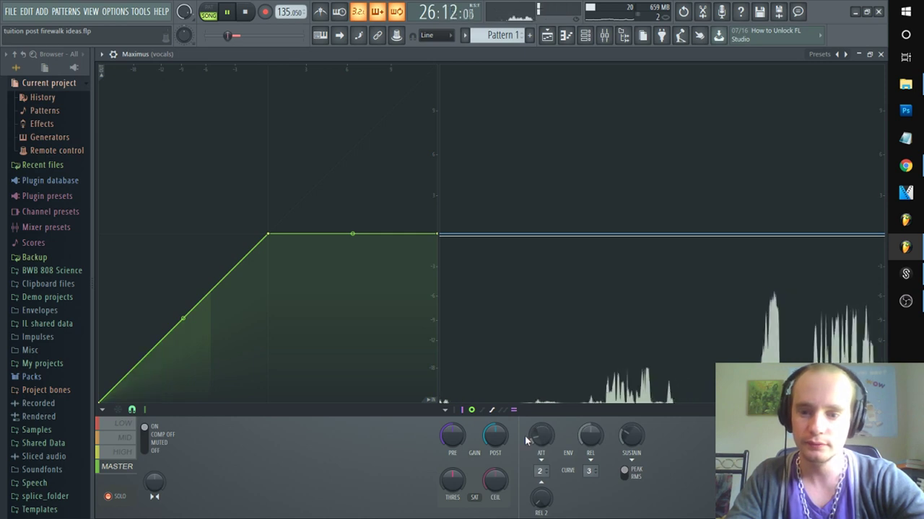
{"action": "left_click", "coordinate": [123, 451]}
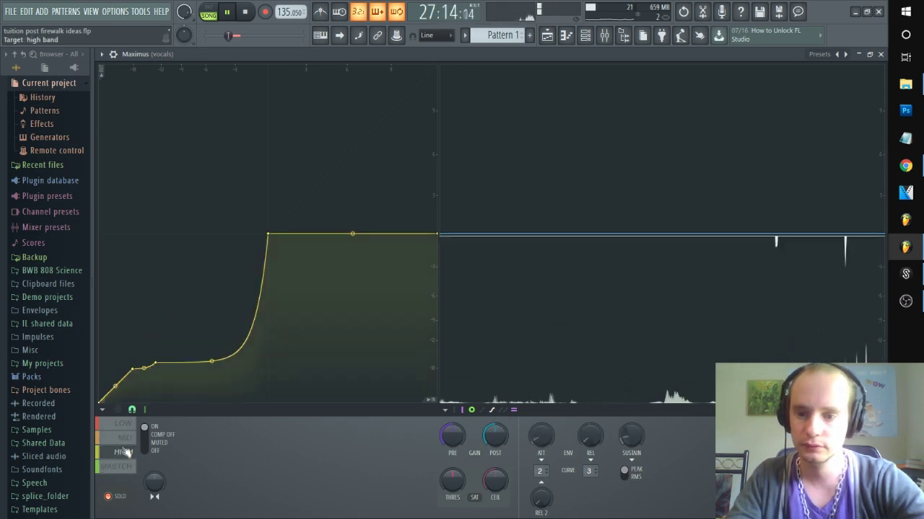
{"action": "left_click", "coordinate": [124, 425]}
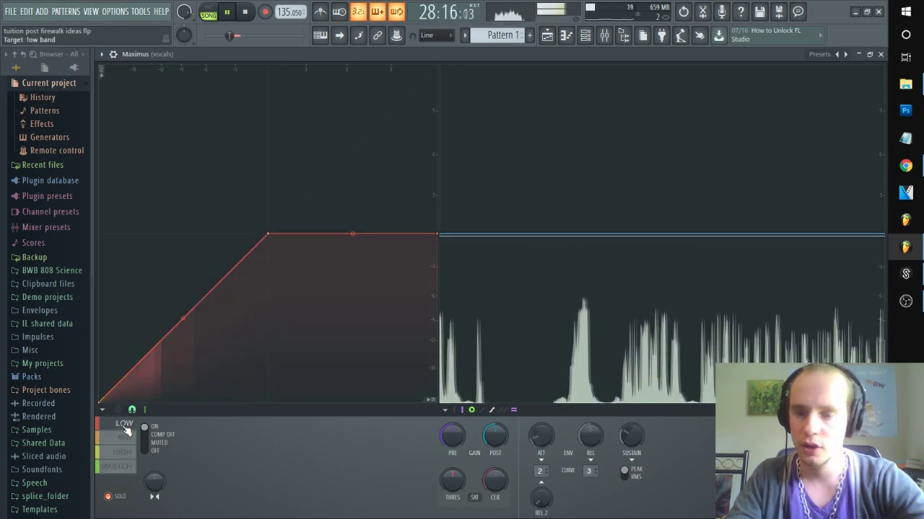
{"action": "left_click", "coordinate": [117, 467]}
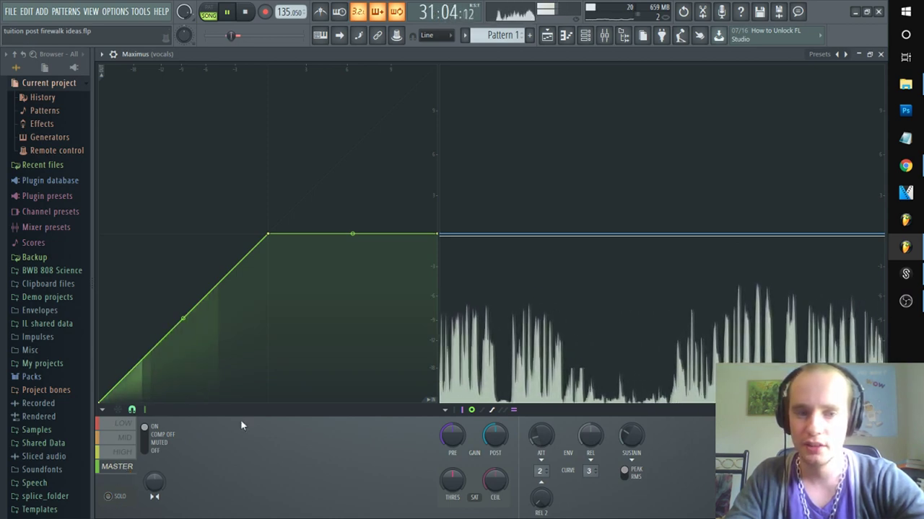
{"action": "key", "text": "space"}
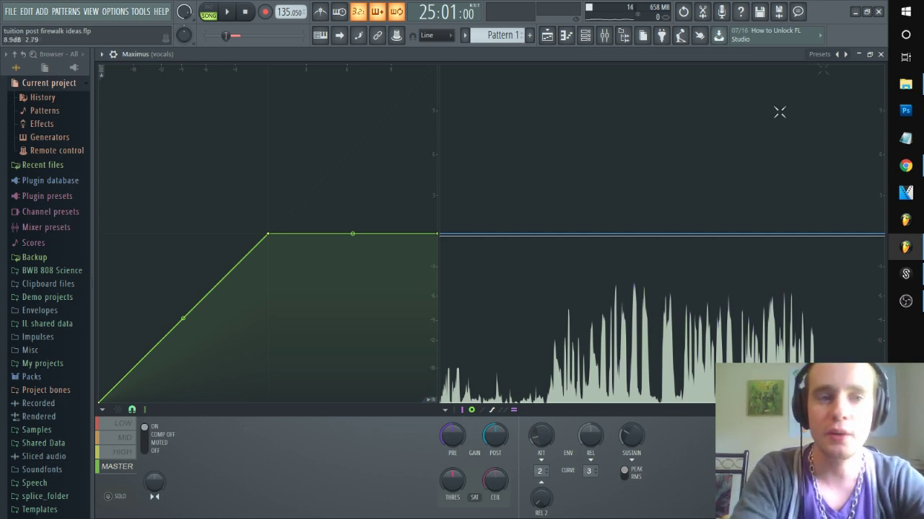
Step: Restore Maximus from its maximized size, open the mixer, and bring the vocals track's Maximus window back to the front
{"action": "left_click", "coordinate": [870, 55]}
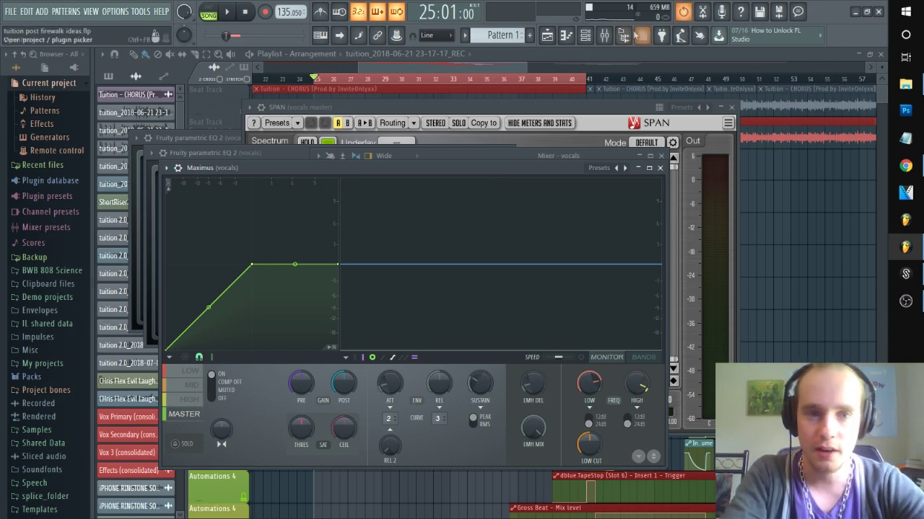
{"action": "left_click", "coordinate": [606, 36]}
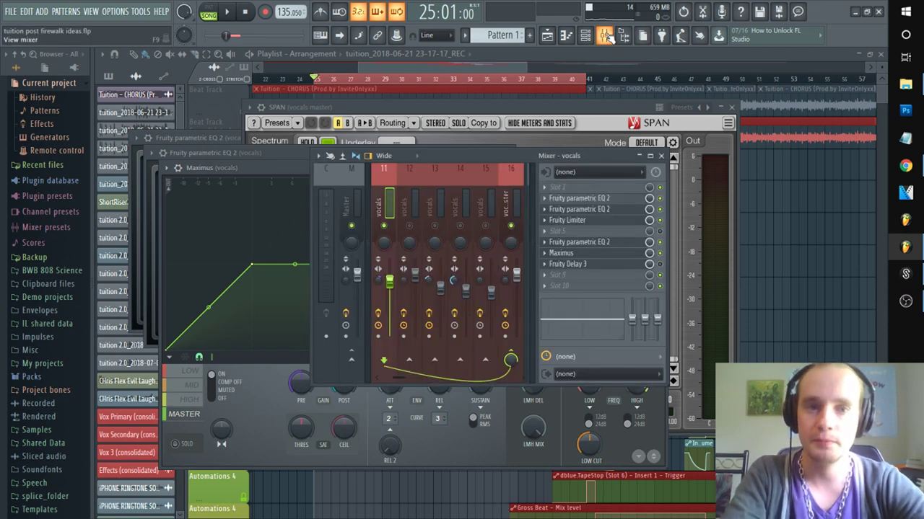
{"action": "left_click", "coordinate": [599, 243]}
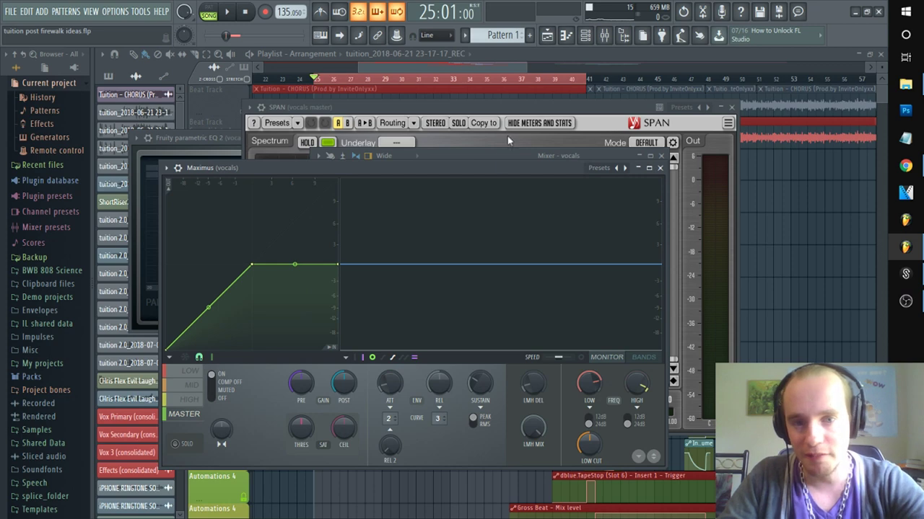
{"action": "left_click", "coordinate": [500, 162]}
{"action": "left_click", "coordinate": [569, 251]}
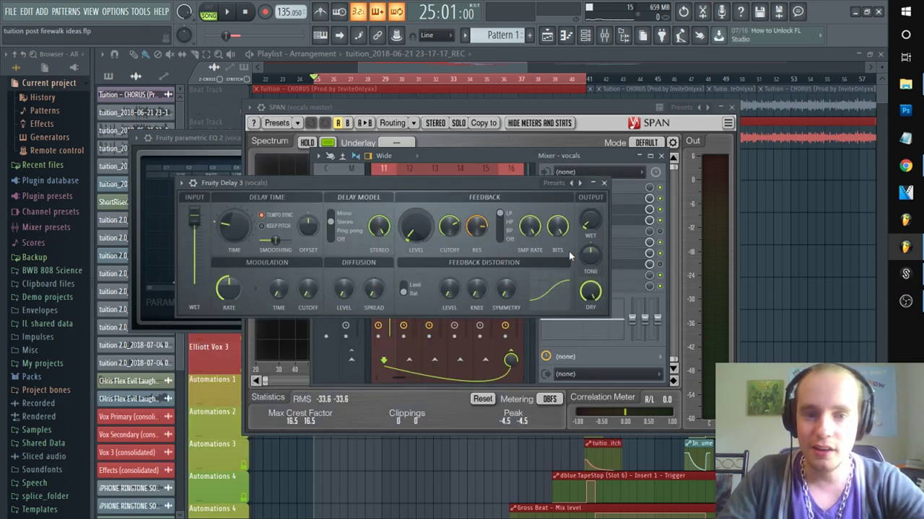
{"action": "left_click", "coordinate": [632, 243]}
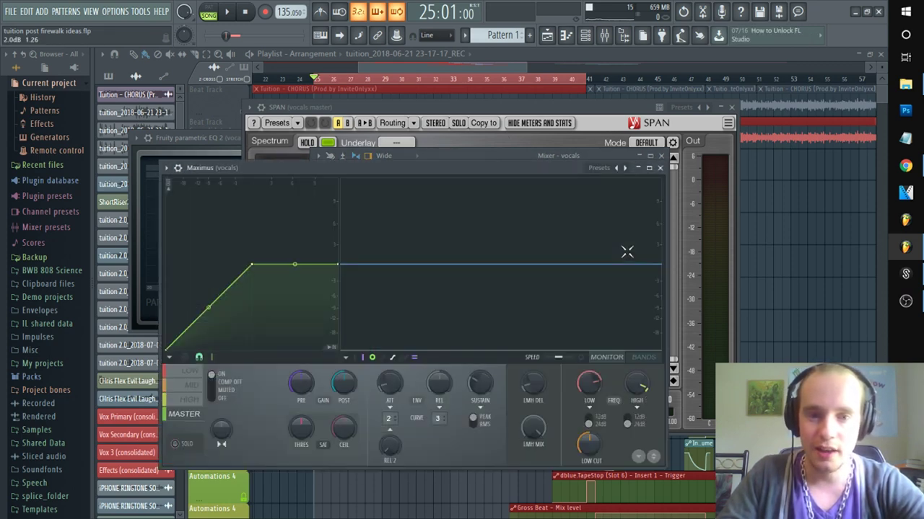
Step: Examine the mid, low and high band compression curves and the crossover ranges in the bands display
{"action": "left_click", "coordinate": [194, 385]}
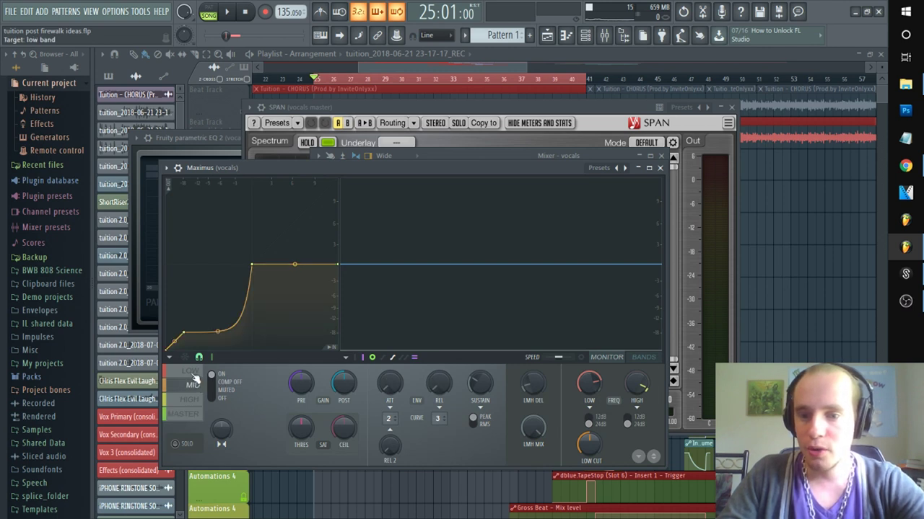
{"action": "left_click", "coordinate": [192, 372]}
{"action": "left_click", "coordinate": [193, 385]}
{"action": "left_click", "coordinate": [190, 399]}
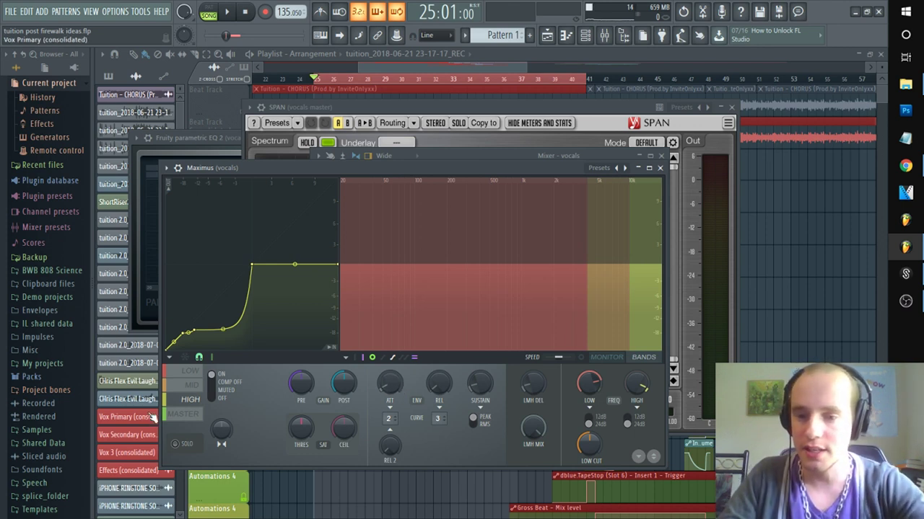
Step: Play the selection while bypassing and re-enabling Fruity Parametric EQ 2 and Maximus on the vocals track to compare the sound
{"action": "left_click", "coordinate": [173, 386]}
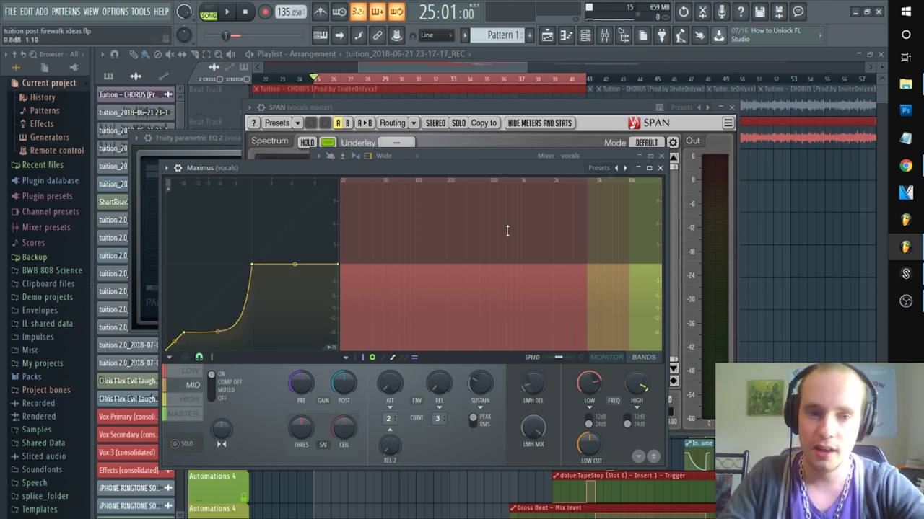
{"action": "left_click", "coordinate": [606, 150]}
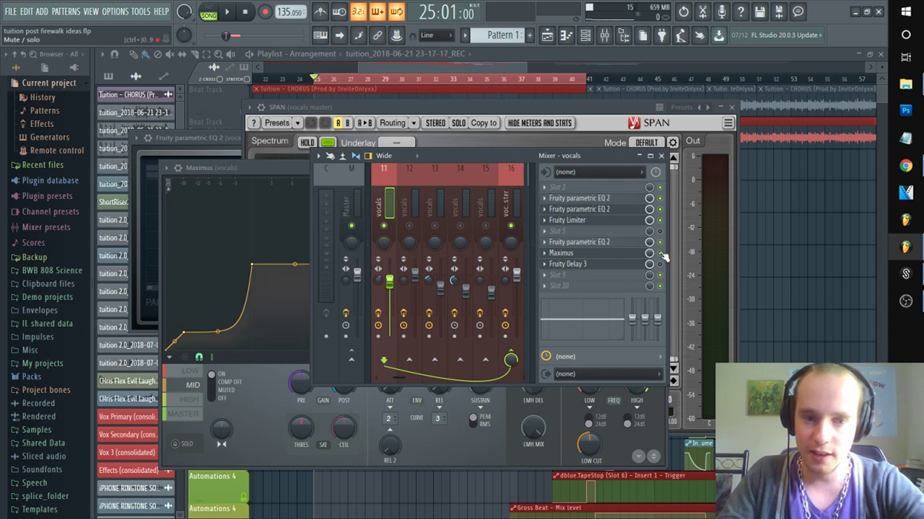
{"action": "left_click", "coordinate": [660, 253]}
{"action": "key", "text": "space"}
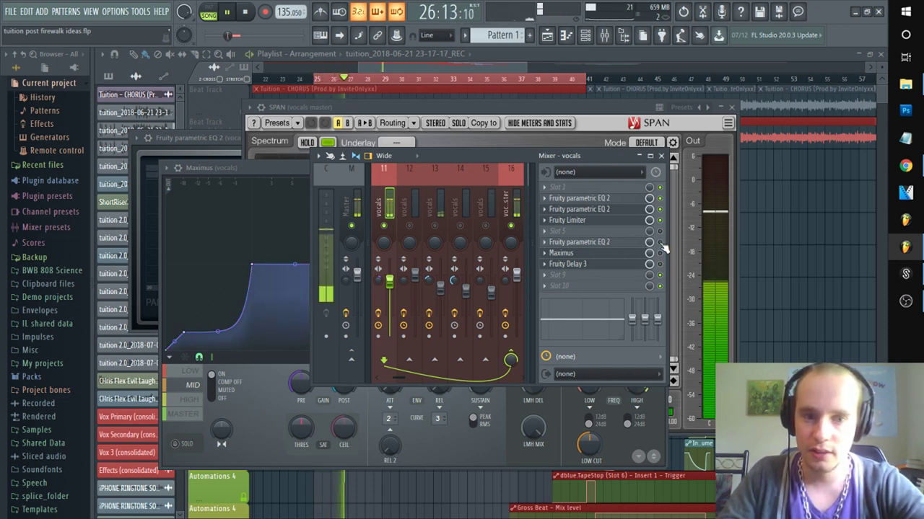
{"action": "left_click", "coordinate": [660, 252]}
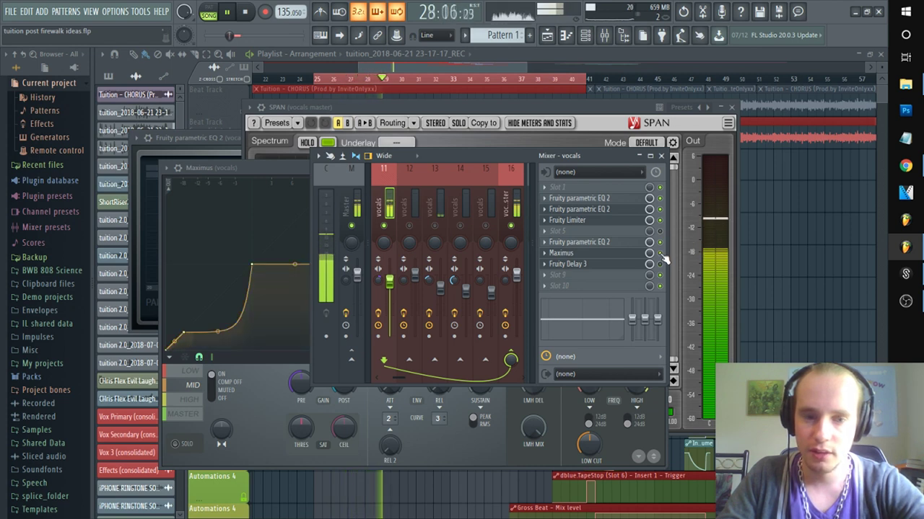
{"action": "left_click", "coordinate": [660, 253]}
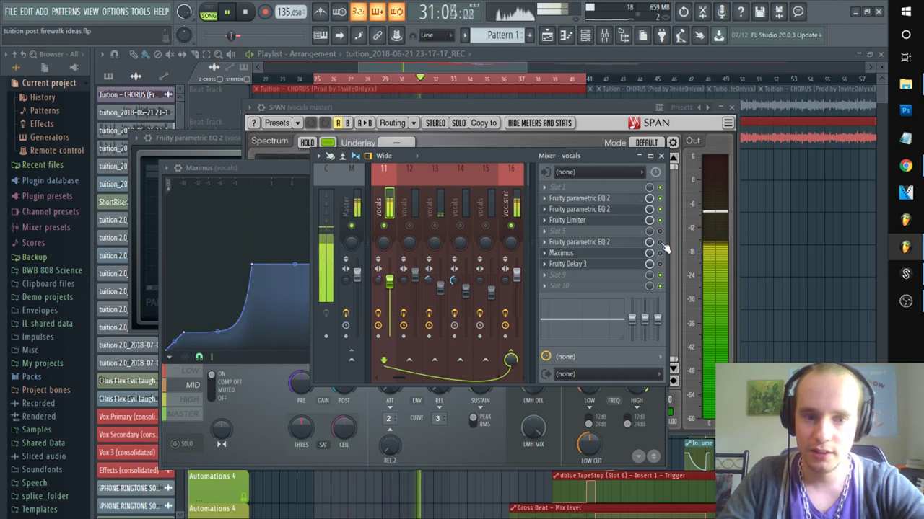
{"action": "left_click", "coordinate": [660, 254]}
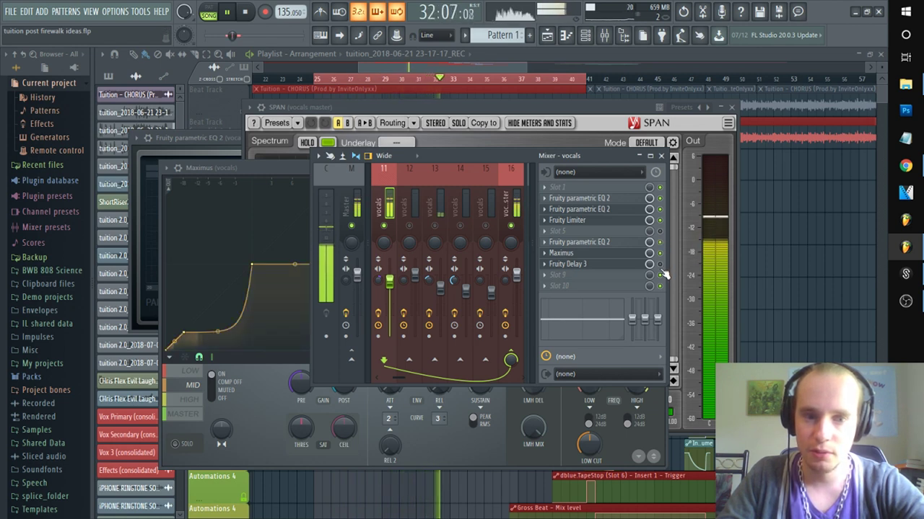
Step: Stop playback and open the Fruity Parametric EQ 2 and Fruity Limiter inserted on the vocals master track
{"action": "left_click", "coordinate": [514, 201]}
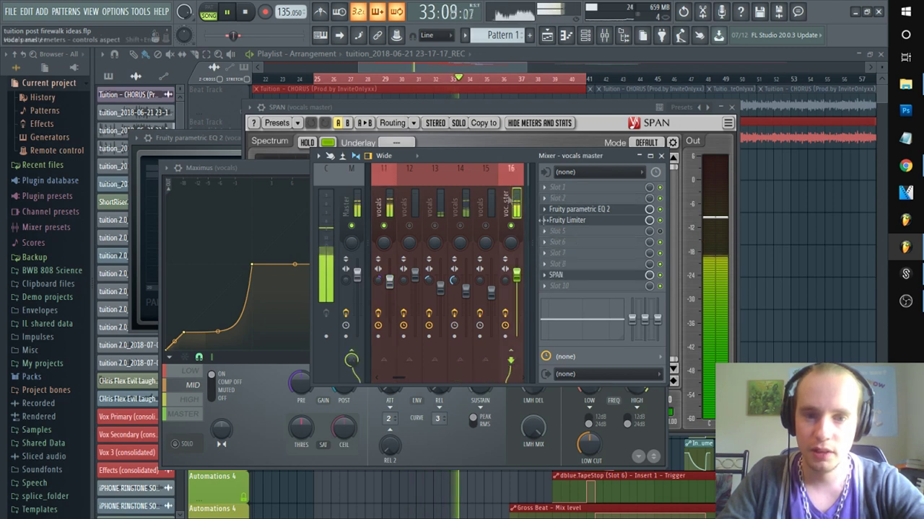
{"action": "left_click", "coordinate": [598, 278]}
{"action": "key", "text": "space"}
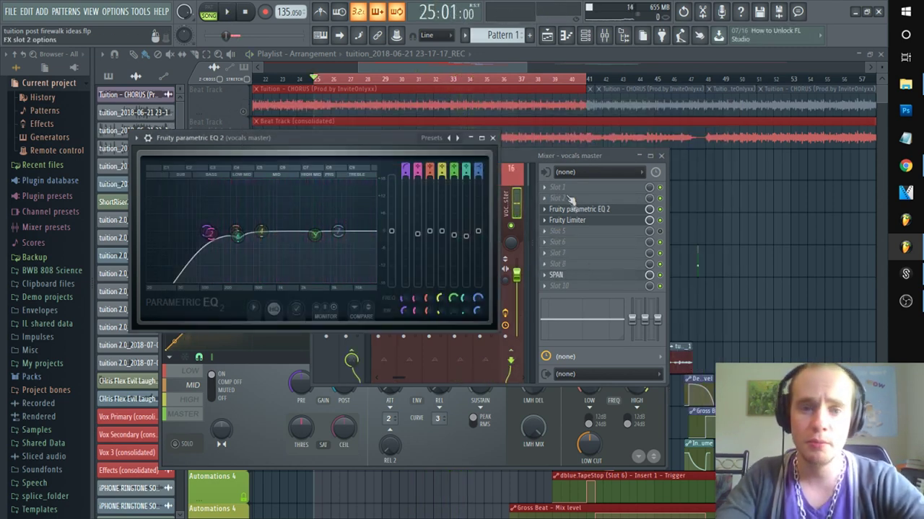
{"action": "left_click", "coordinate": [577, 221]}
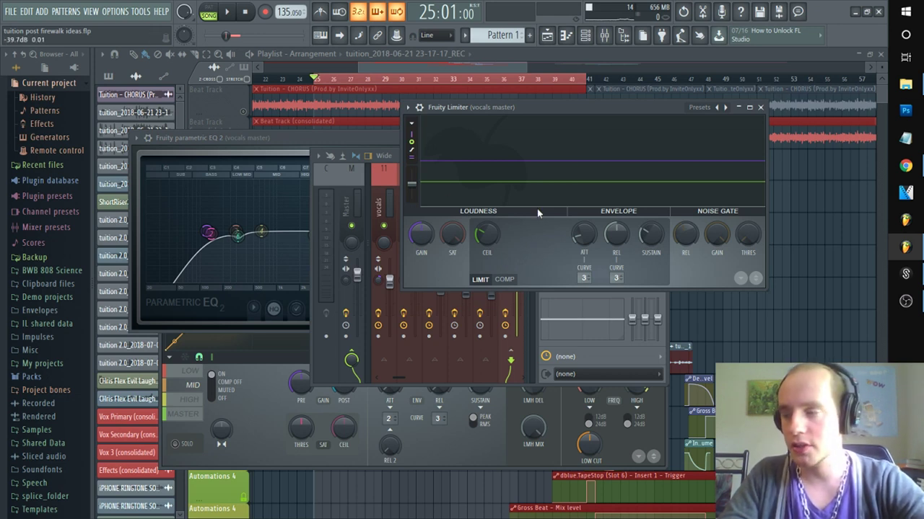
Step: Play the selection and try a ceiling of -9.0 dB in the vocals master's Fruity Limiter
{"action": "key", "text": "space"}
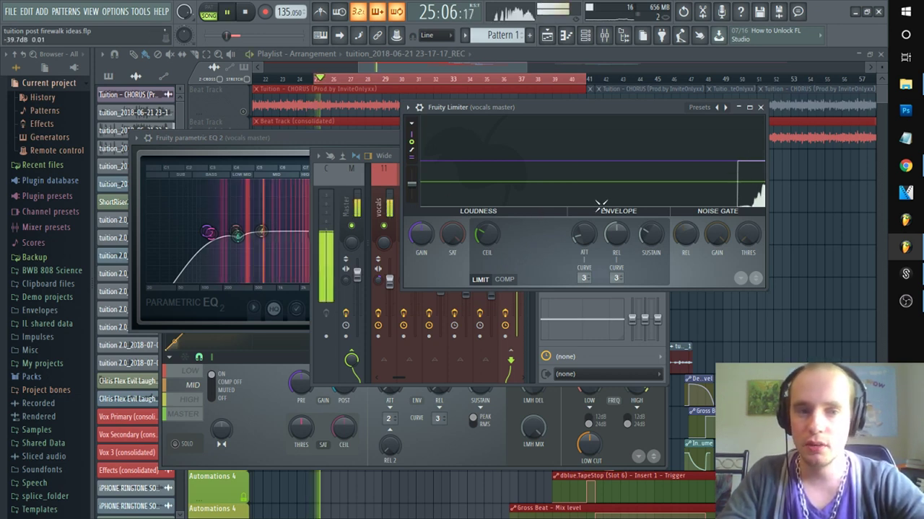
{"action": "key", "text": "space"}
{"action": "key", "text": "space"}
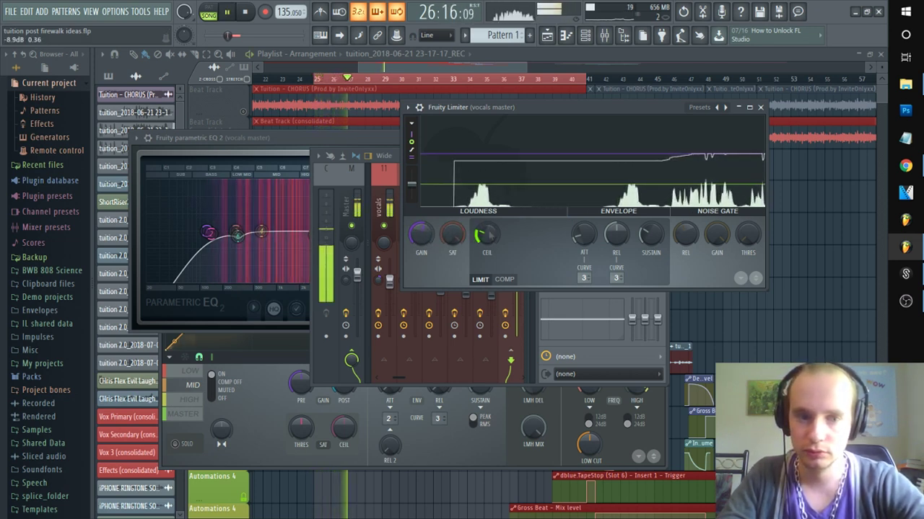
{"action": "left_click", "coordinate": [491, 237]}
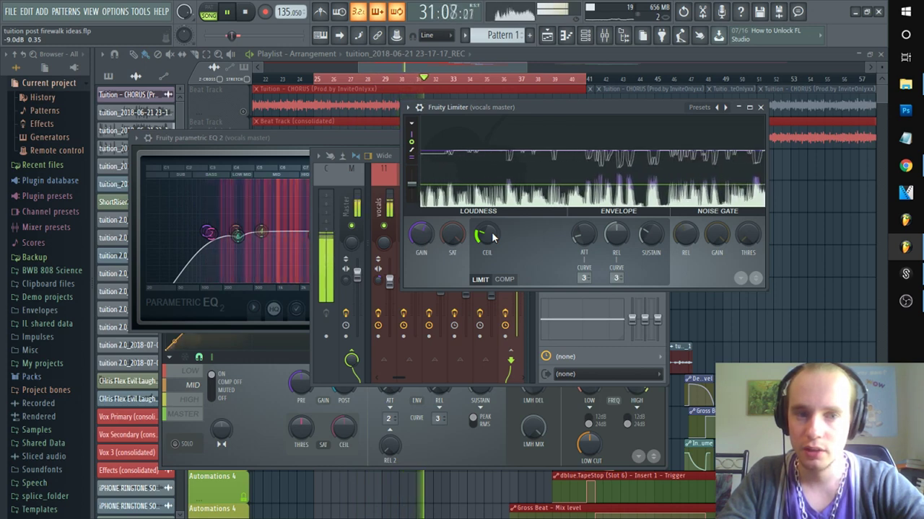
{"action": "key", "text": "space"}
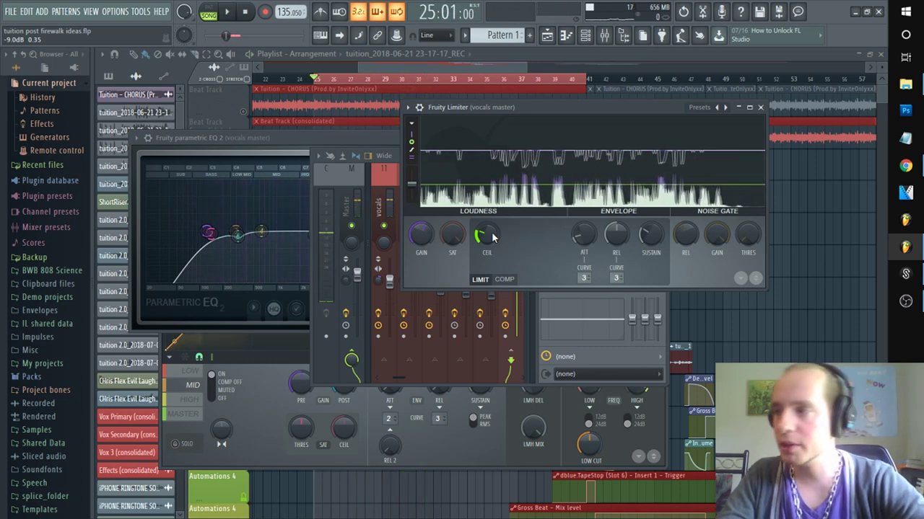
Step: Return to the vocals master's Fruity Limiter from the mixer and undo the ceiling change
{"action": "key", "text": "F9"}
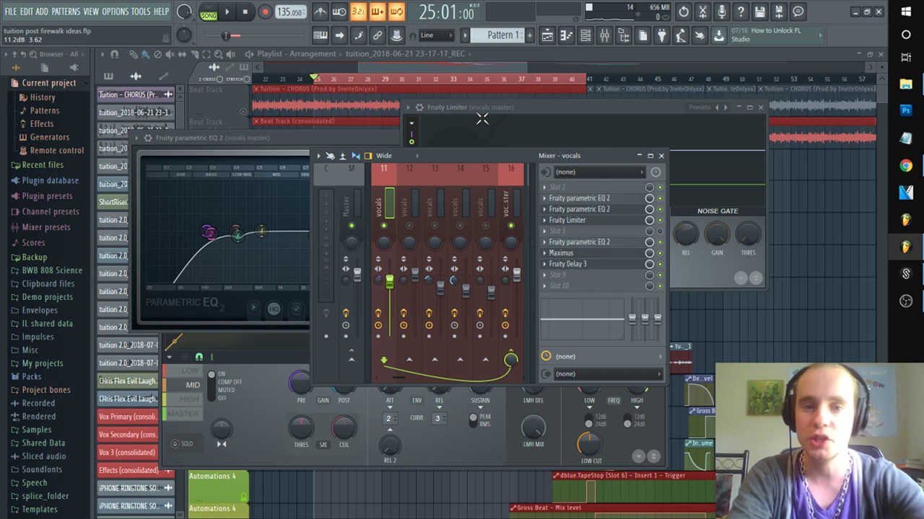
{"action": "left_click", "coordinate": [596, 221]}
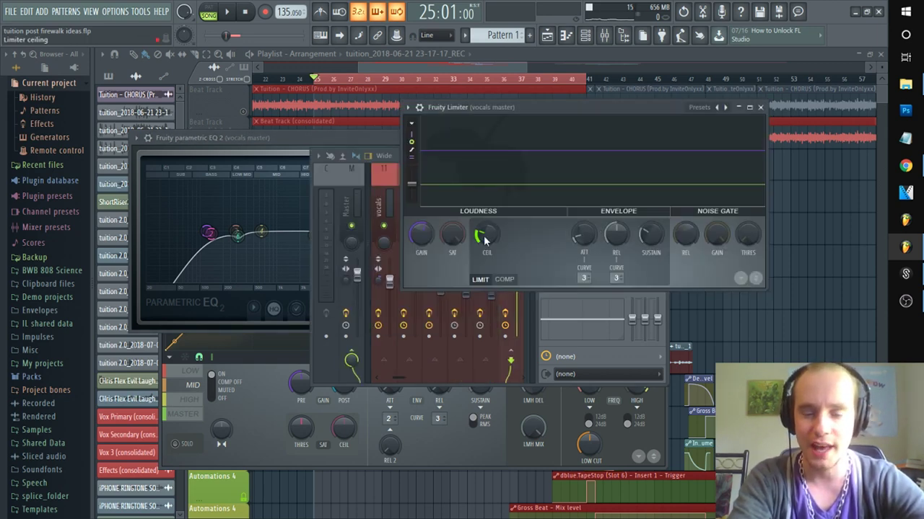
{"action": "key", "text": "ctrl+z"}
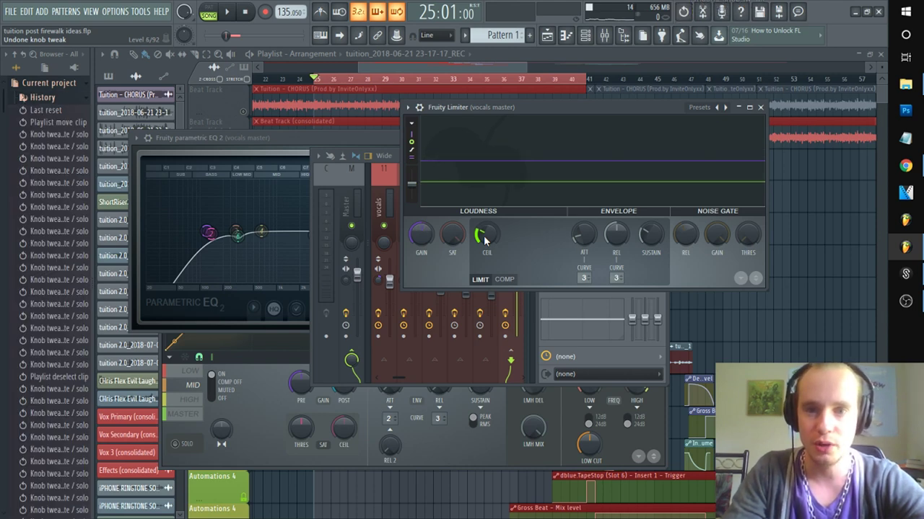
Step: Close the open plugin windows, then unmute the Beat Track and the muted vocal tracks in the mixer
{"action": "key", "text": "F12"}
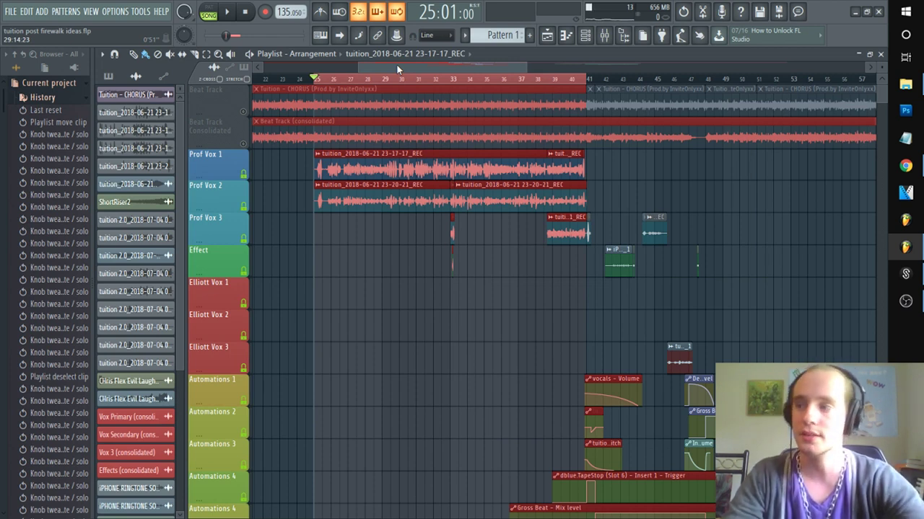
{"action": "left_click", "coordinate": [243, 111]}
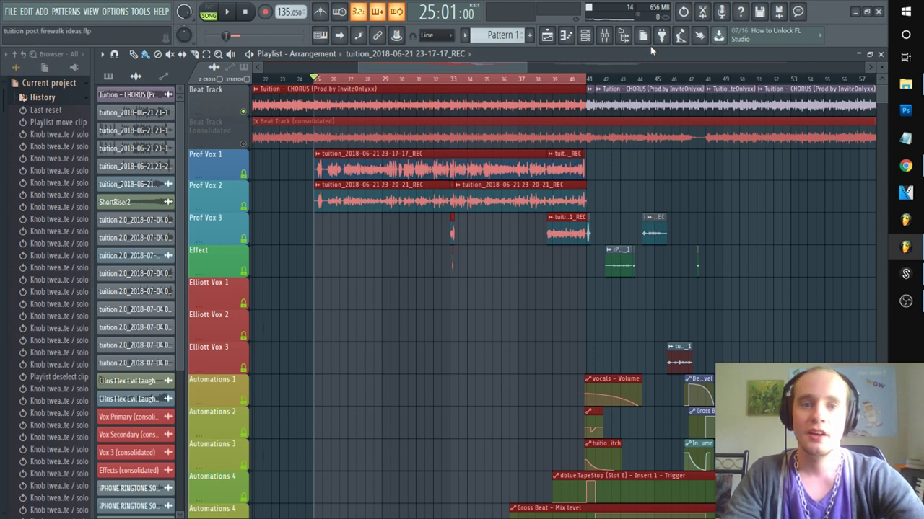
{"action": "left_click", "coordinate": [616, 42]}
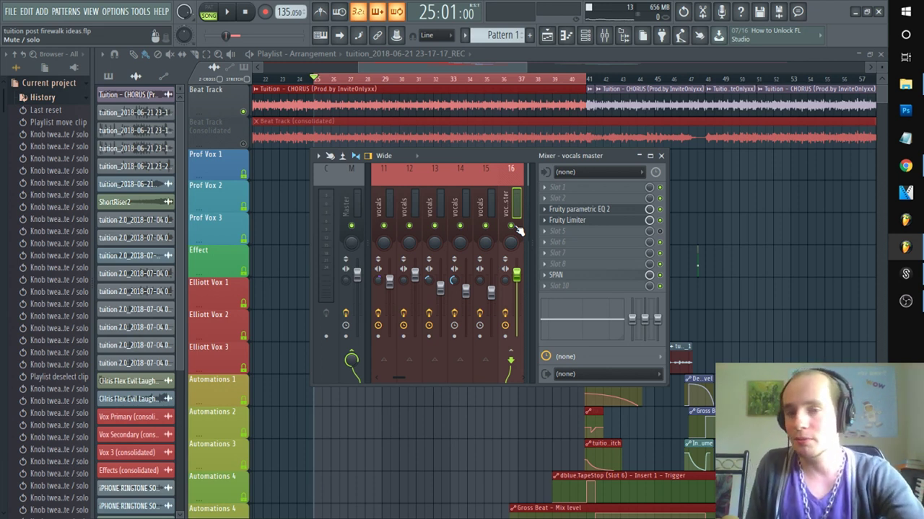
Step: Play the vocals with the beat while toggling Maximus and Fruity Parametric EQ 2 on the first vocals track, leaving both enabled
{"action": "key", "text": "space"}
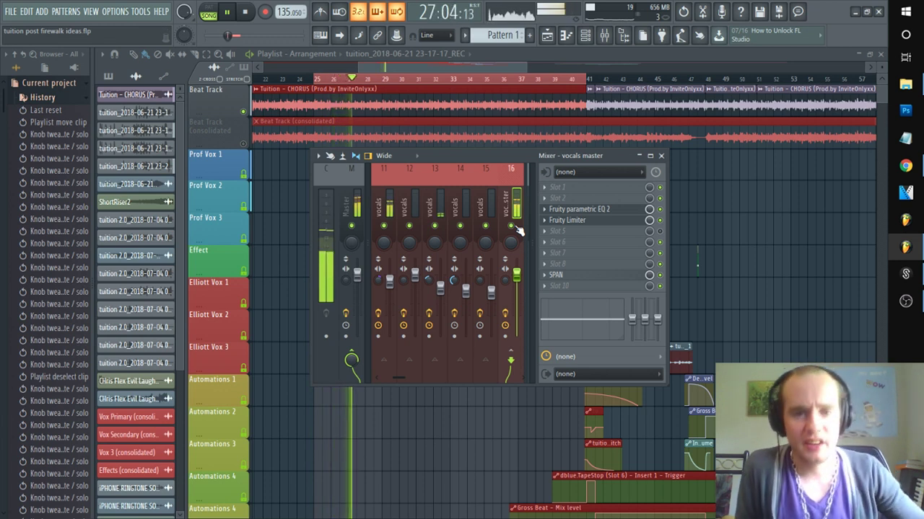
{"action": "left_click", "coordinate": [383, 173]}
{"action": "left_click", "coordinate": [659, 253]}
{"action": "left_click", "coordinate": [659, 243]}
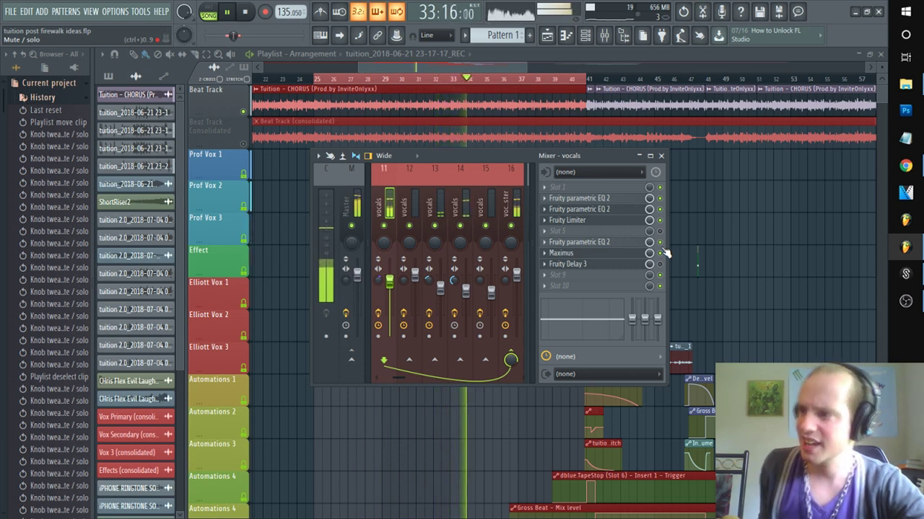
{"action": "key", "text": "space"}
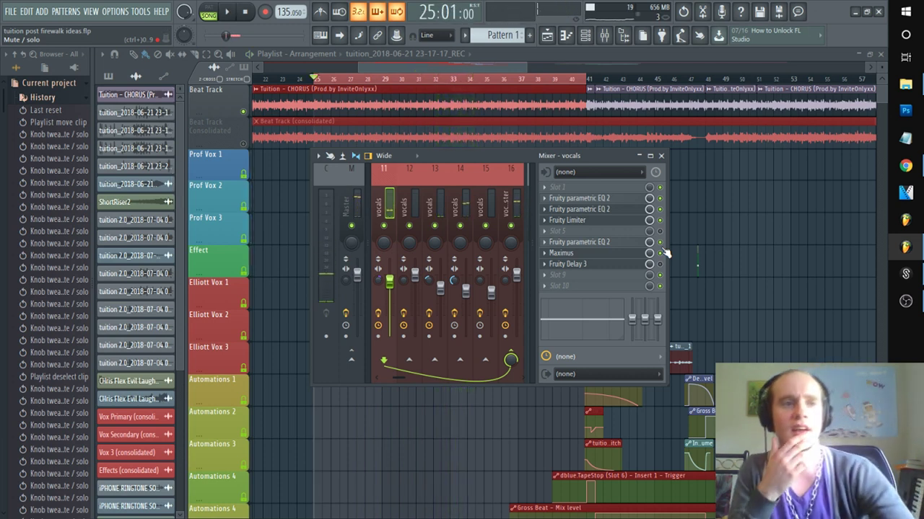